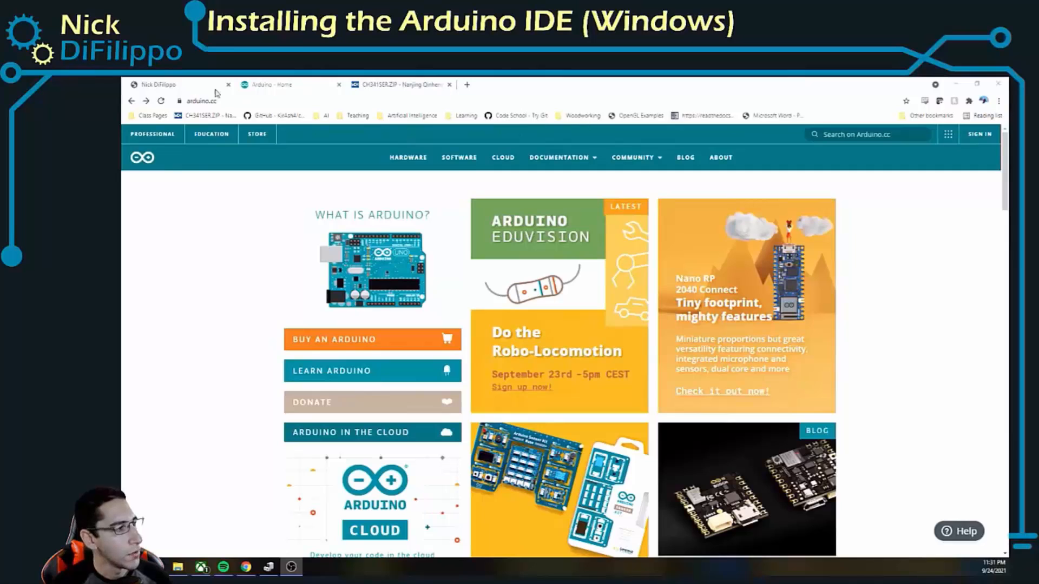
- Download the Arduino IDE 1.8.16 installer for Windows 7 and newer from arduino.cc without donating, and dismiss the survey
left_click(201, 101)
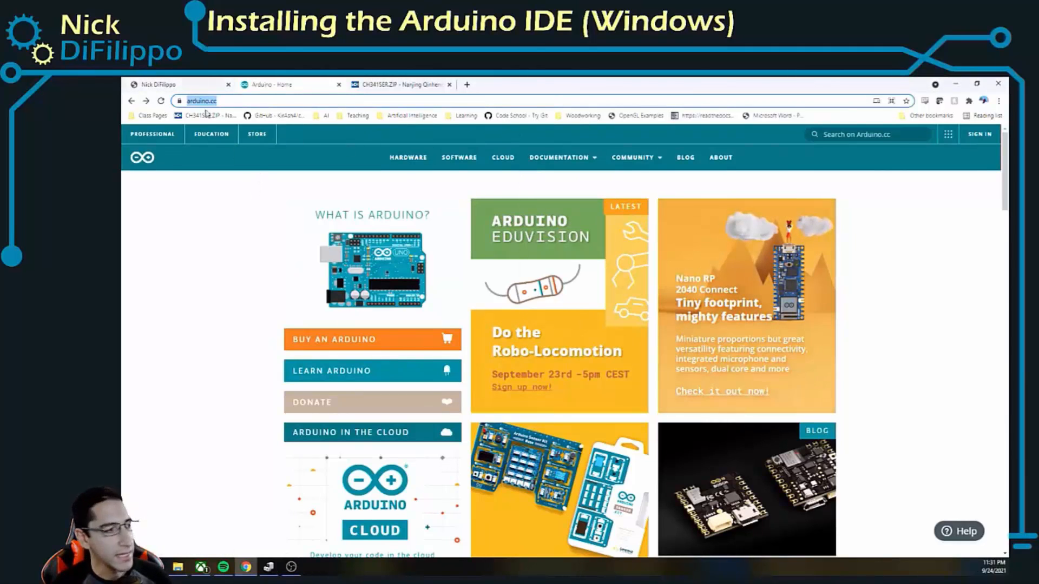
left_click(466, 162)
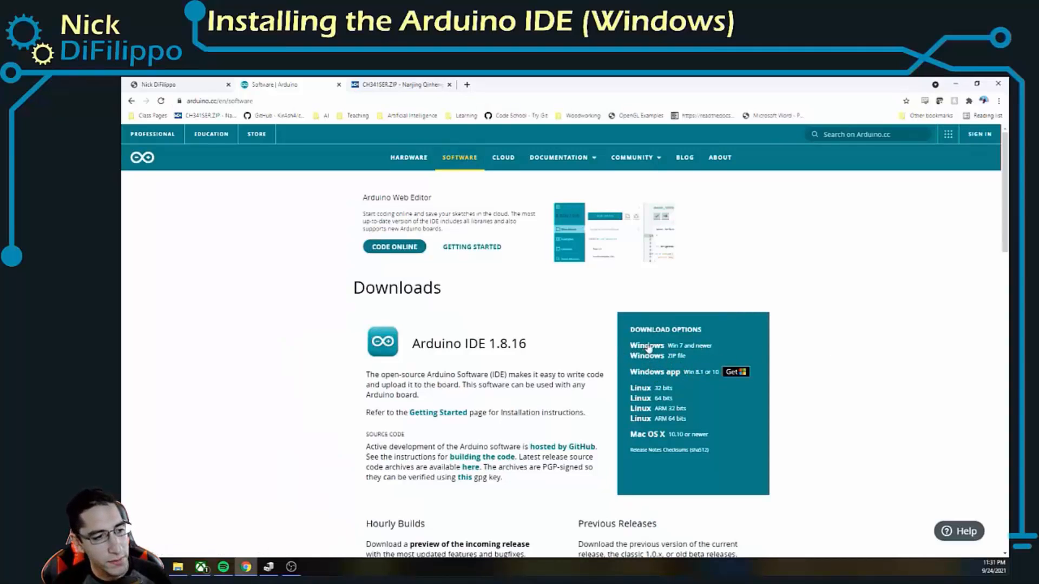
left_click(690, 351)
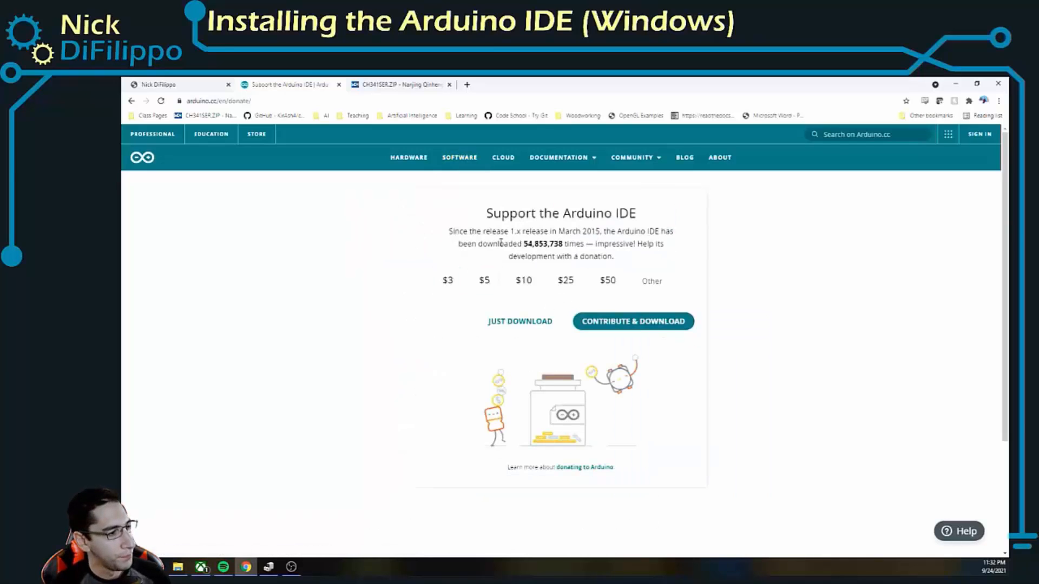
key("alt+Left")
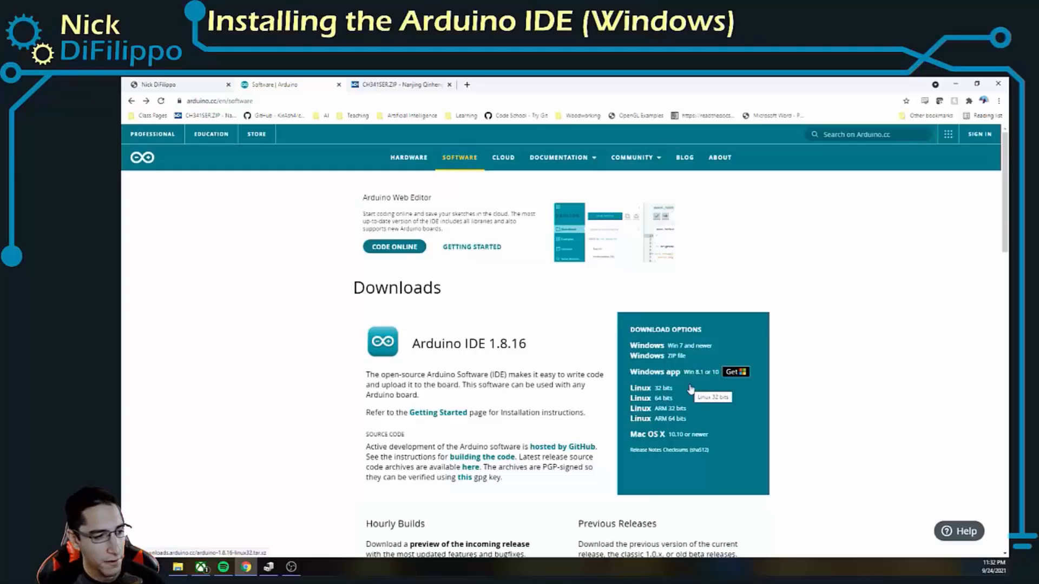
left_click(691, 351)
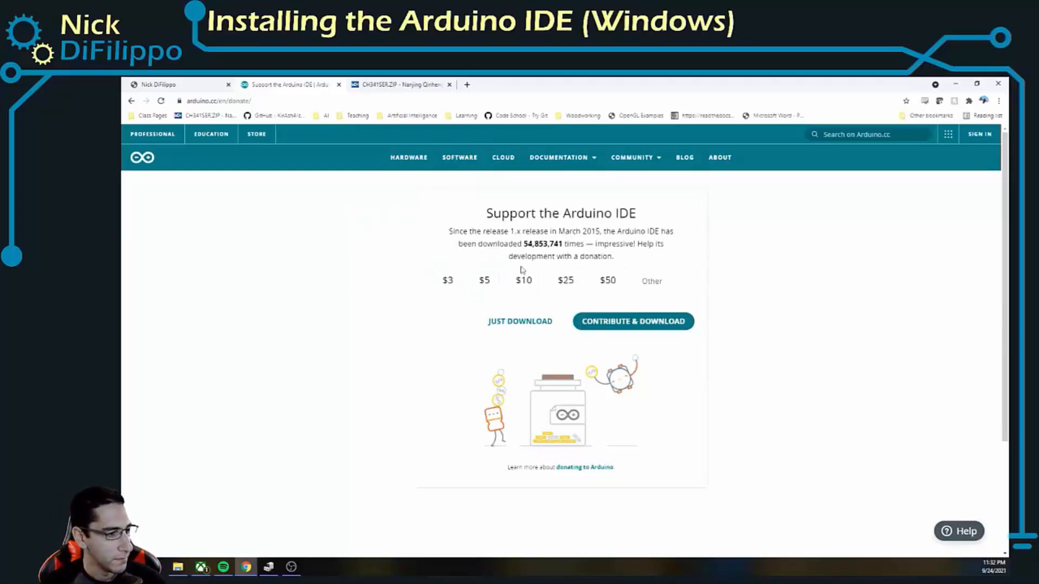
left_click(511, 324)
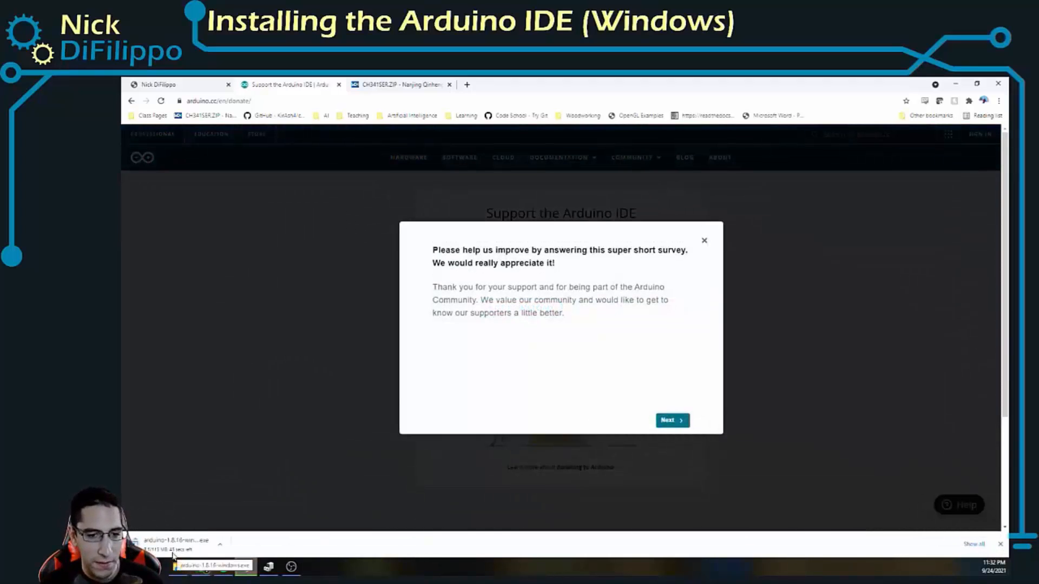
left_click(505, 483)
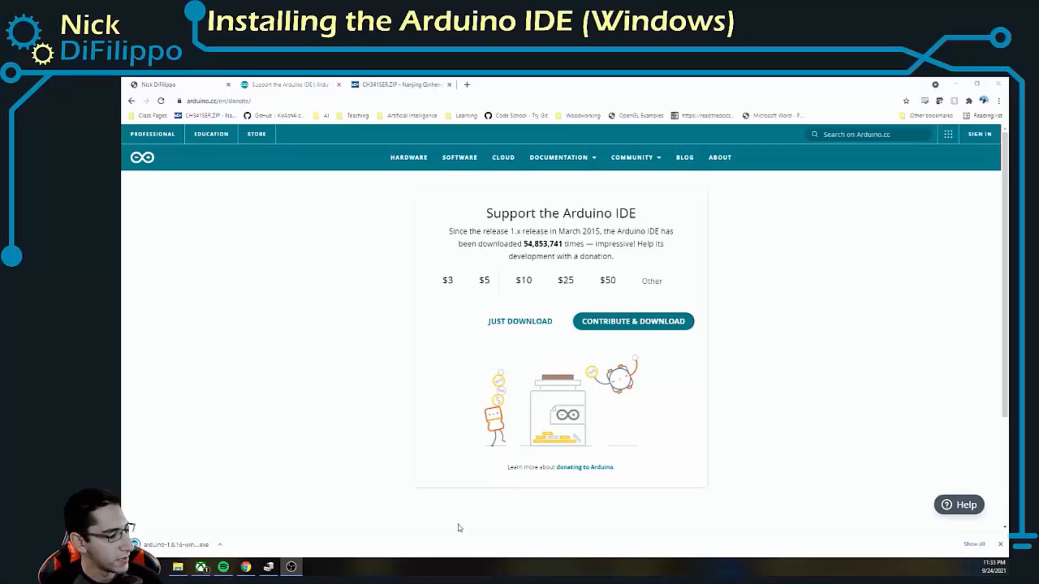
- Launch the downloaded Arduino installer, accept the license agreement and keep all components selected, including the USB driver
left_click(170, 546)
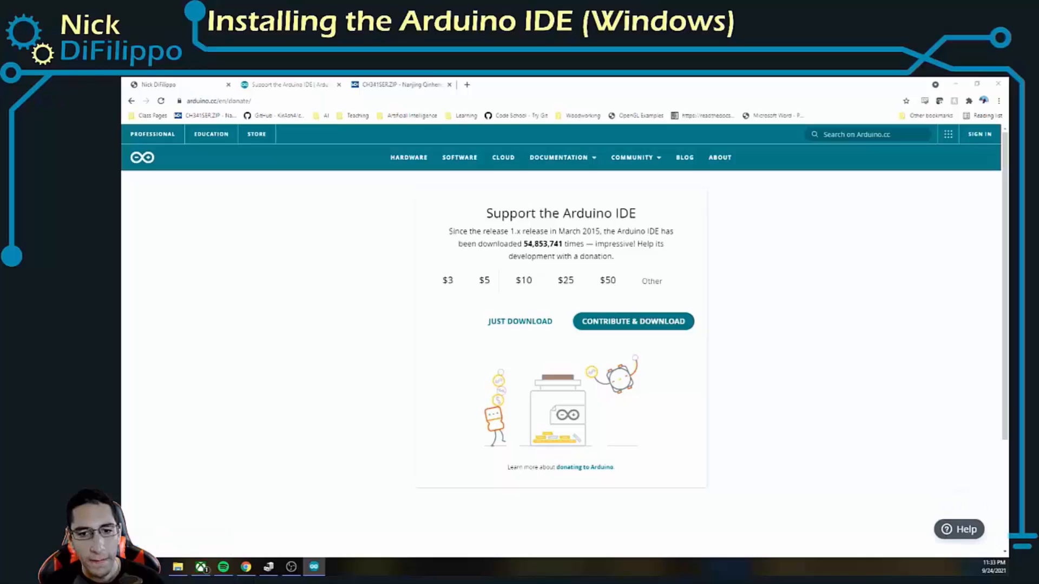
left_click_drag(643, 277, 489, 264)
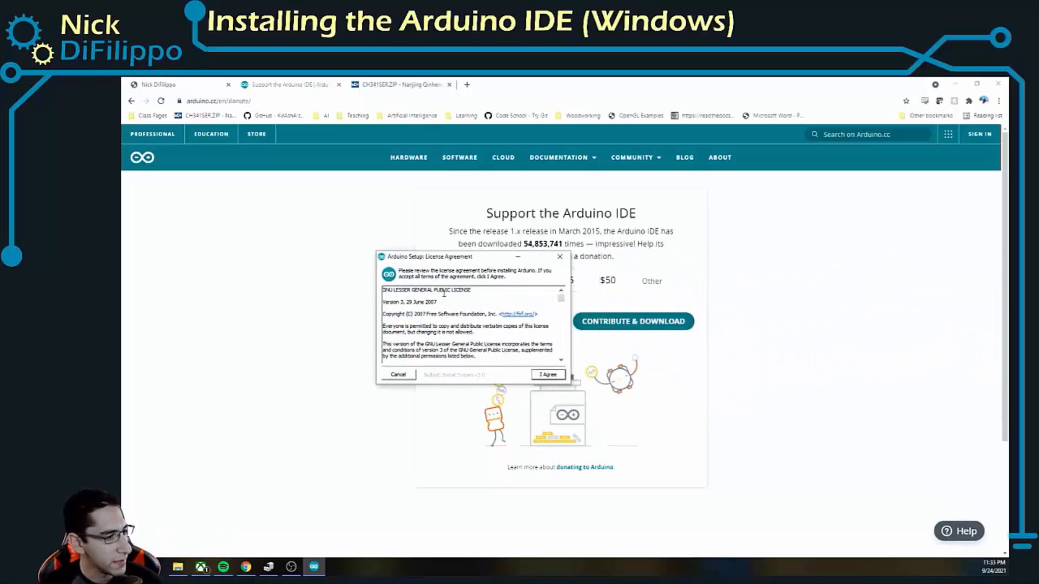
left_click(545, 374)
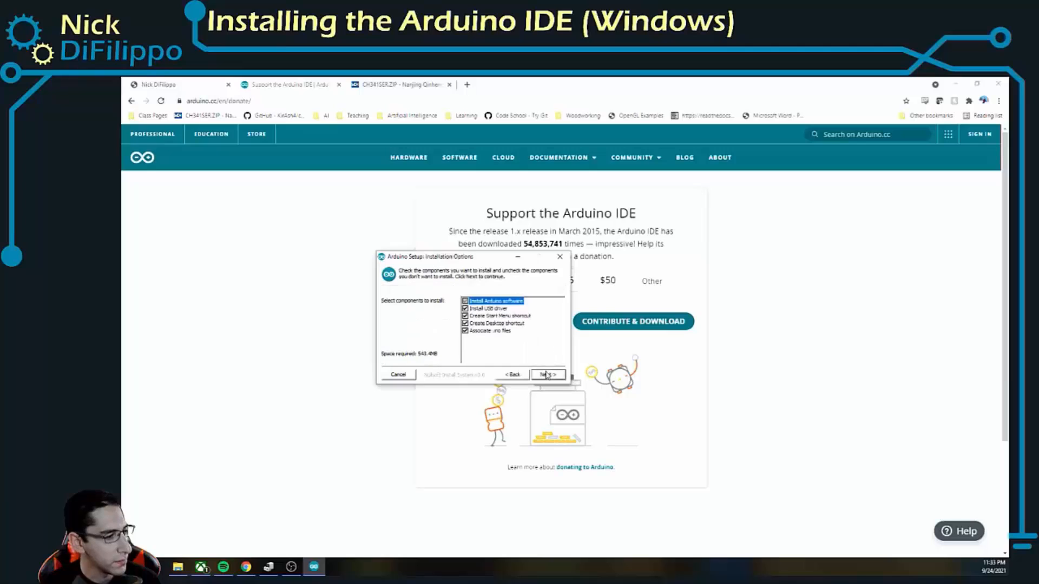
left_click(482, 310)
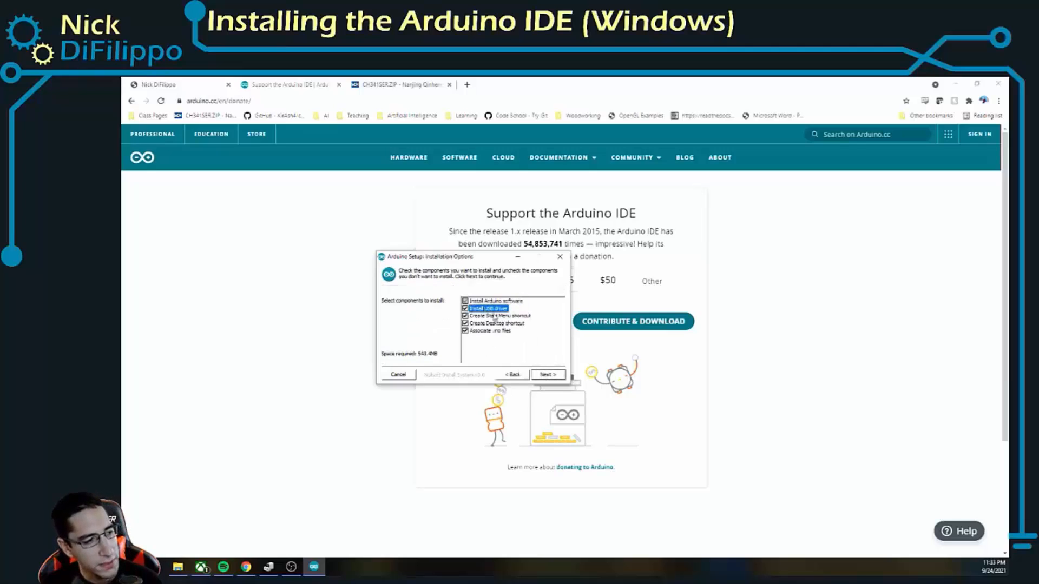
left_click(465, 310)
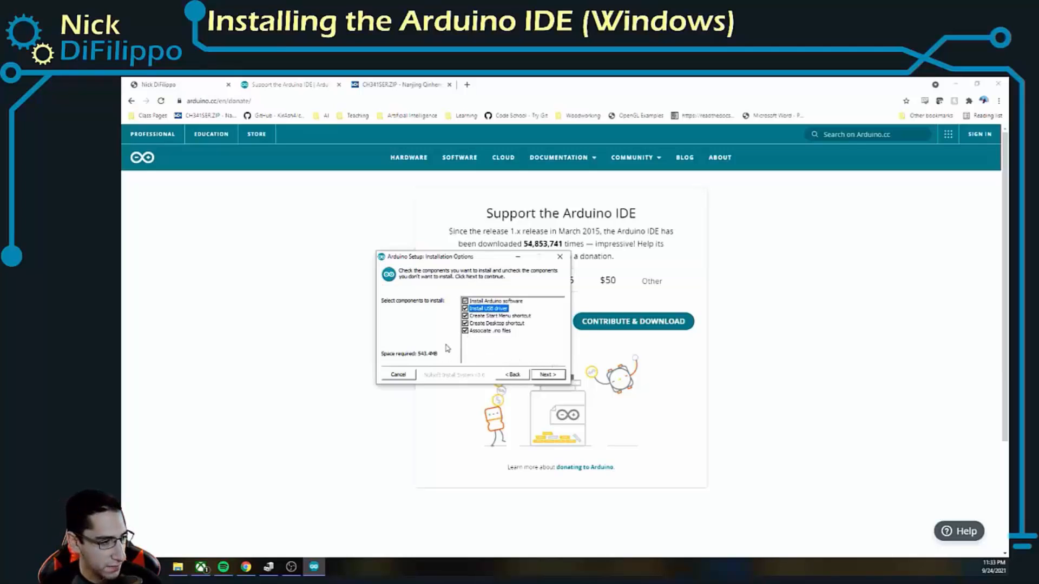
left_click(548, 374)
- Install Arduino into C:\Program Files (x86)\Arduino and close the setup once it completes
left_click(396, 309)
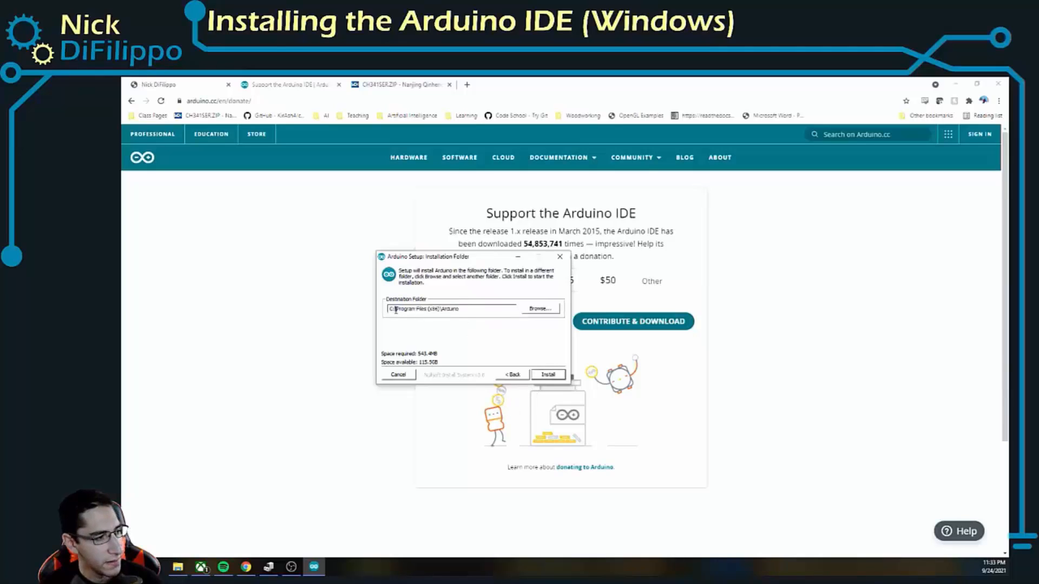
mouse_move(393, 310)
left_mouse_down()
mouse_move(444, 311)
mouse_move(398, 310)
left_mouse_up()
left_click(456, 309)
left_click(396, 310)
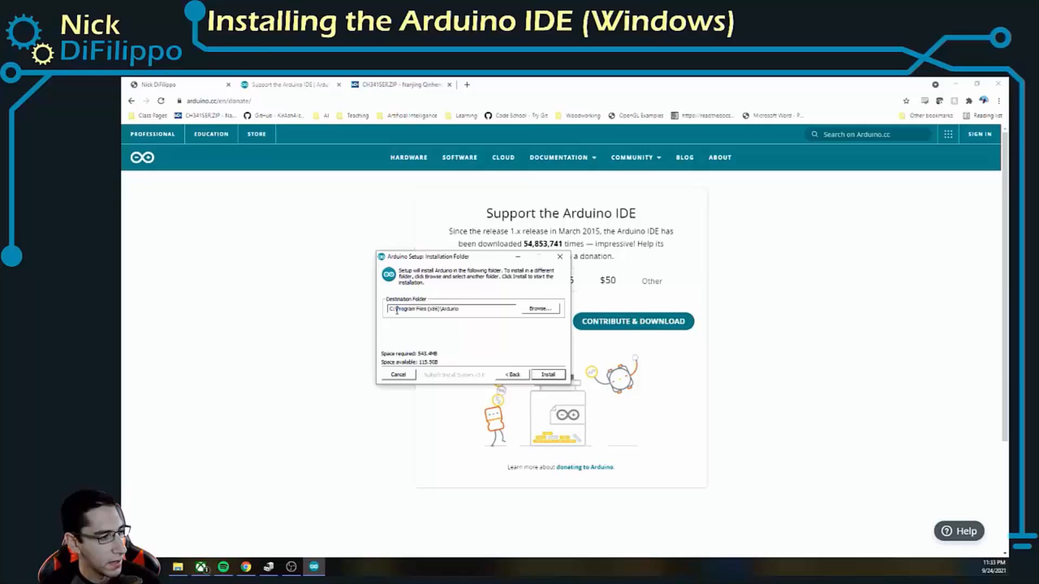
left_click(548, 374)
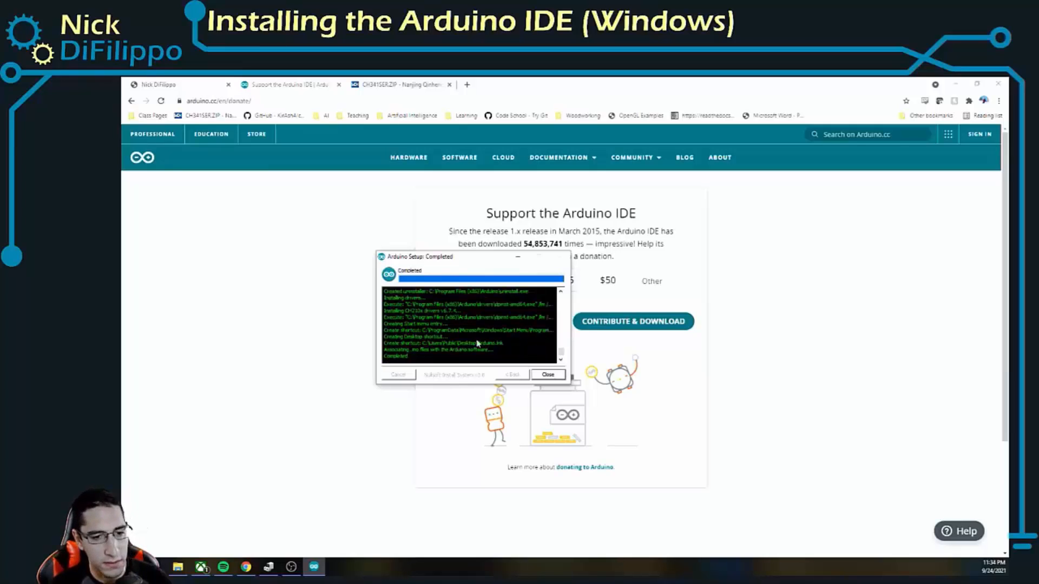
left_click(545, 376)
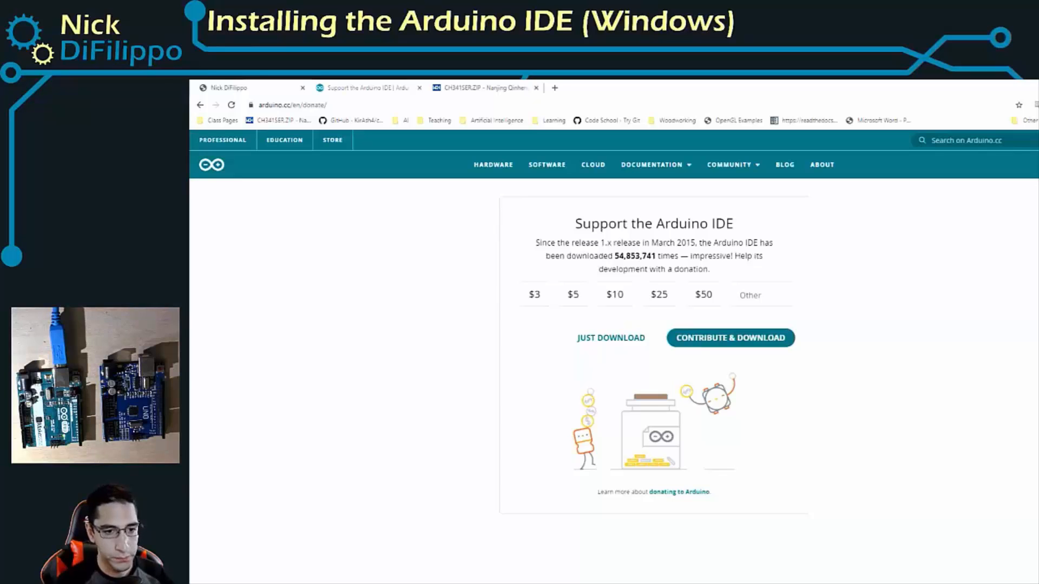
- Bring Device Manager into view and check the Ports (COM & LPT) category for the connected Arduino Uno
left_click_drag(1038, 205, 707, 230)
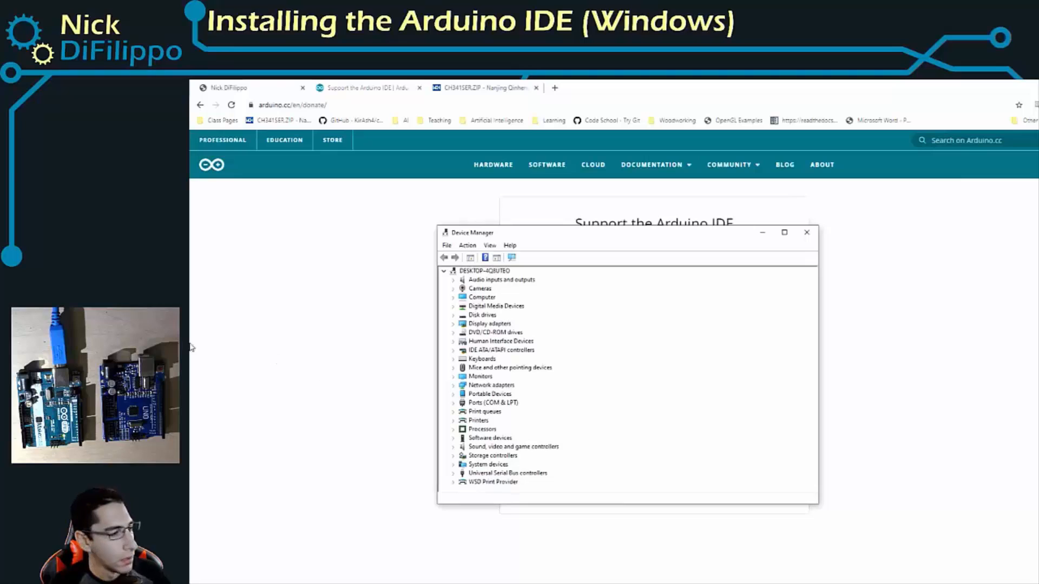
left_click(470, 406)
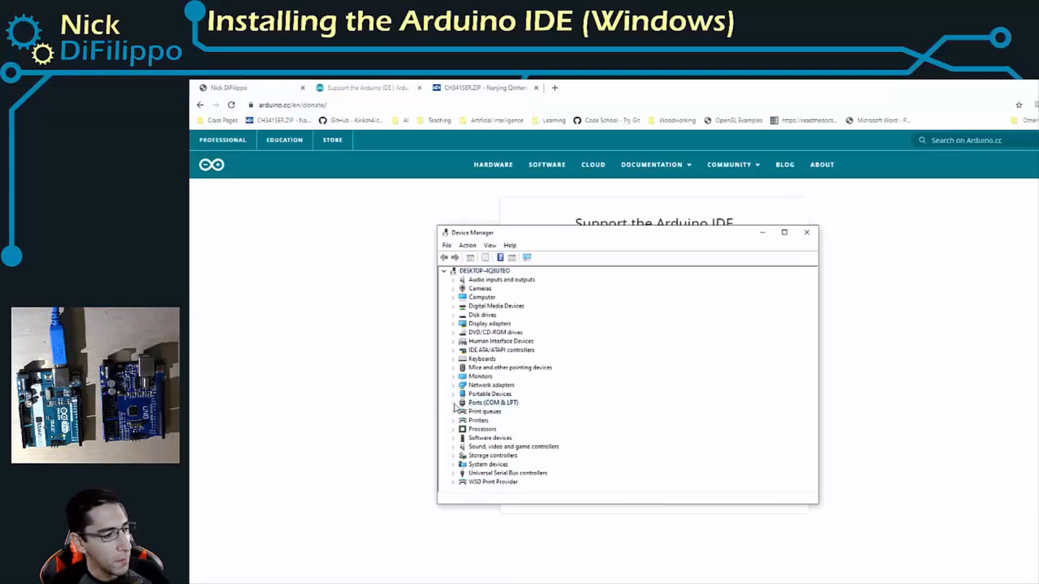
left_click(453, 404)
left_click(490, 412)
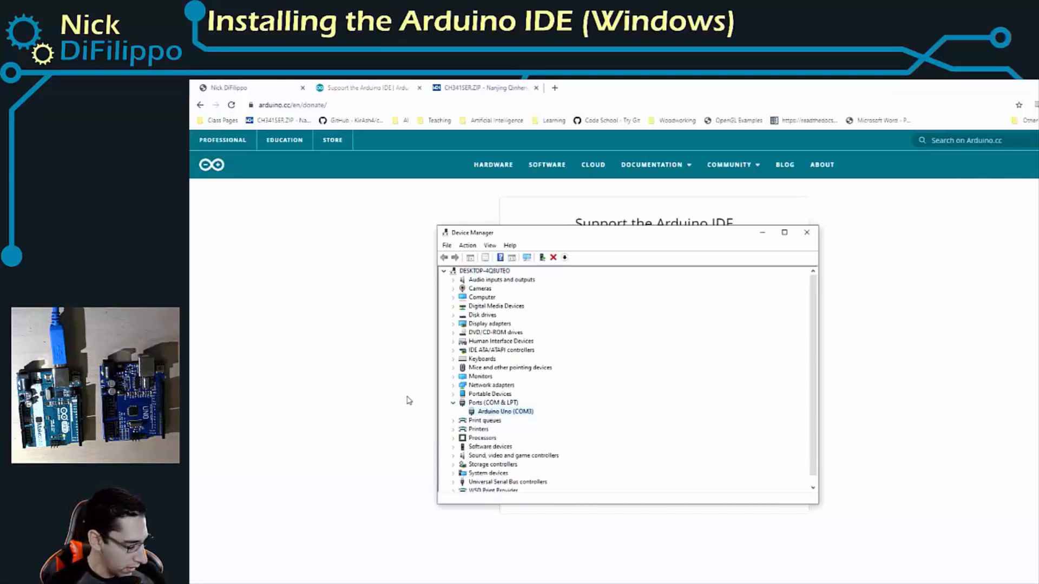
- Find and launch the installed Arduino IDE, bring its window into view and maximize it
key("super")
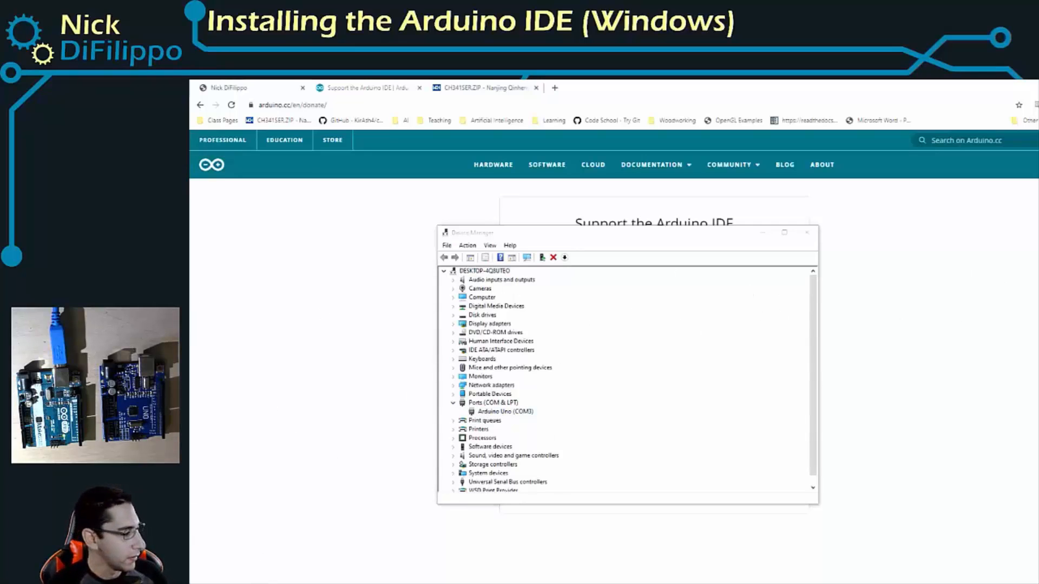
key("super")
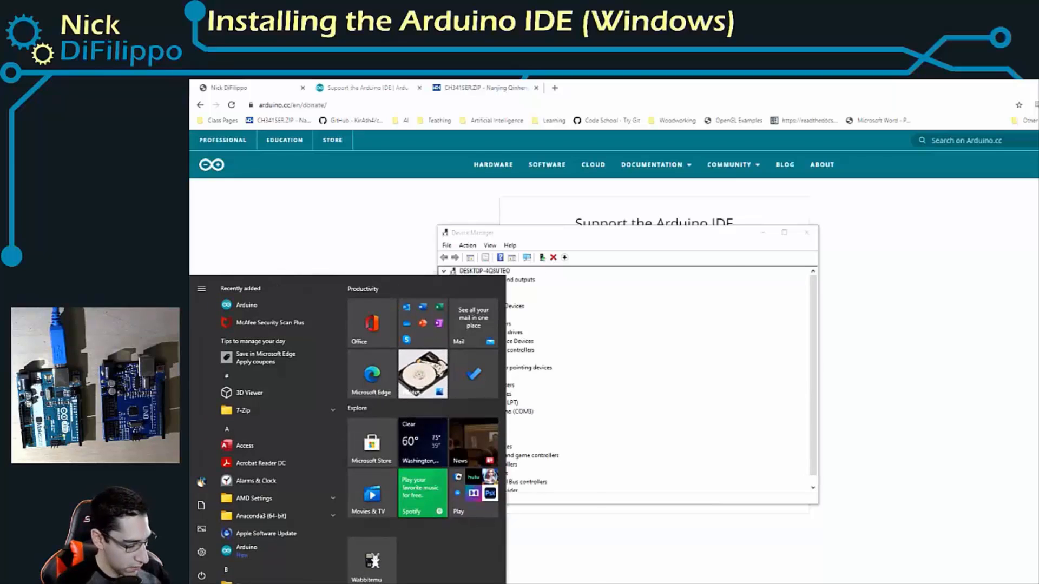
type("ardui")
key("Return")
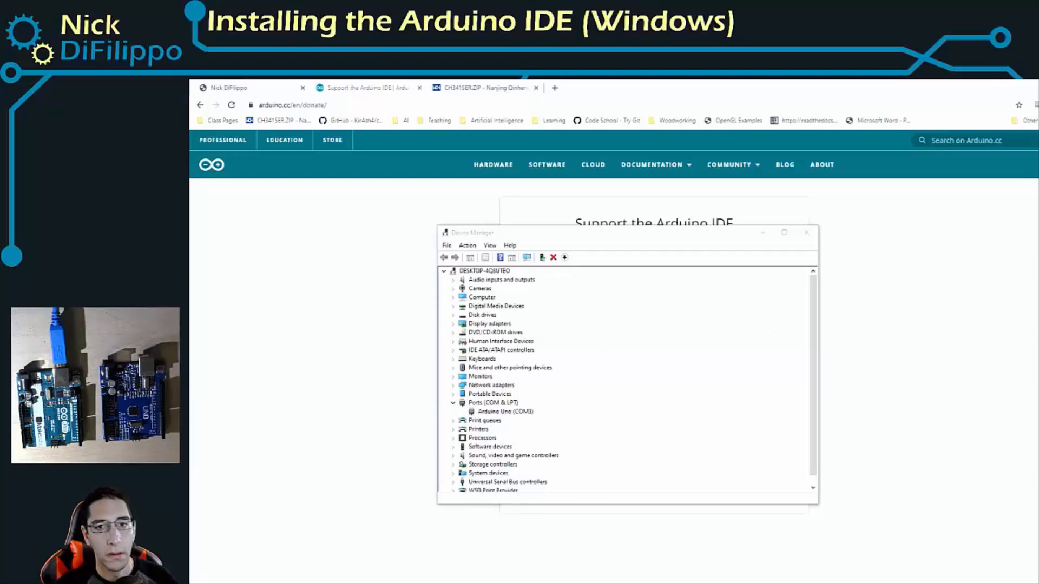
left_click_drag(1036, 181, 438, 202)
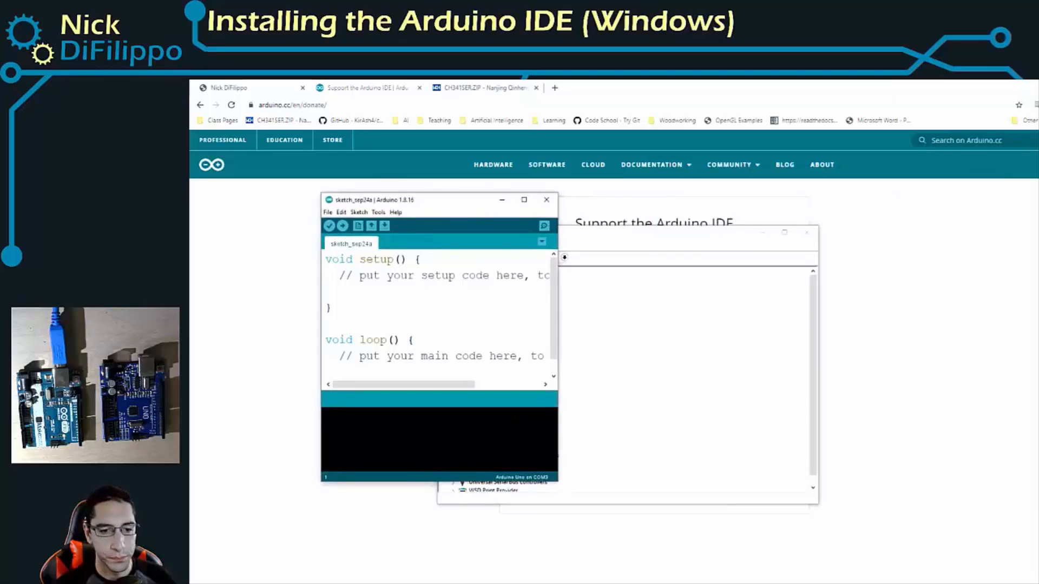
left_click(525, 200)
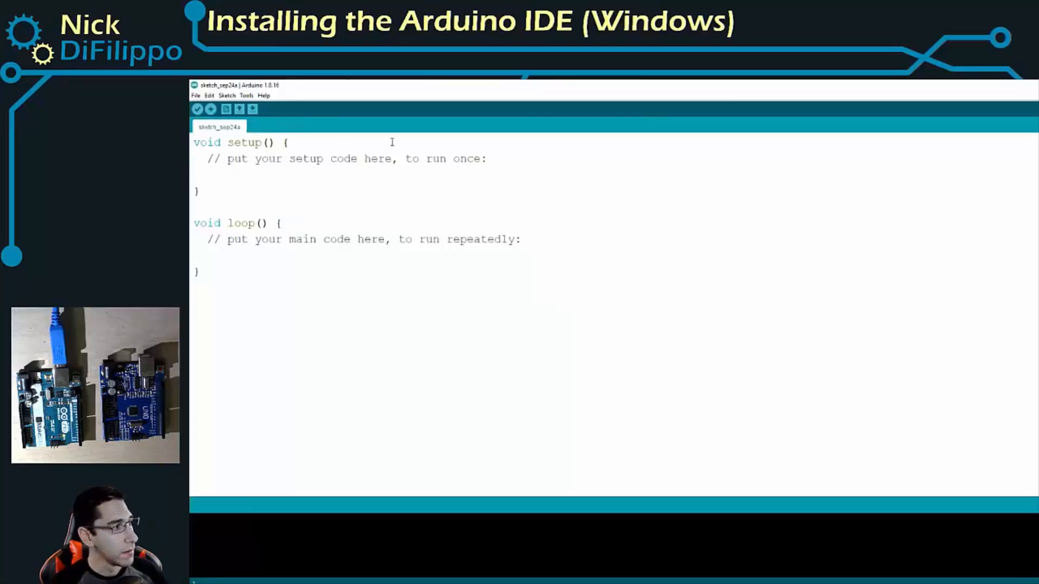
- Check the board and serial port selected in the Arduino IDE, leaving the settings as they are
left_click(244, 96)
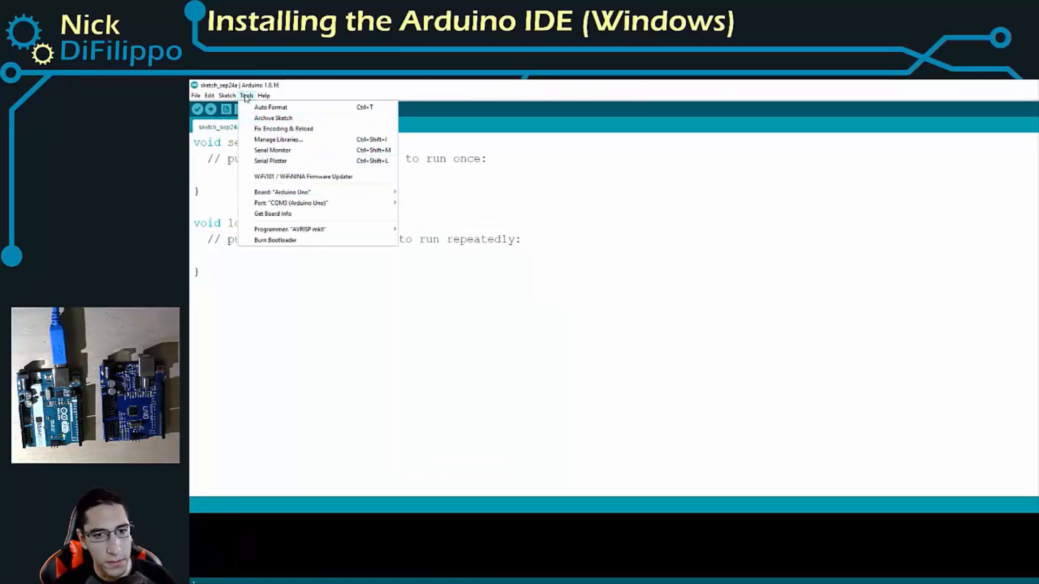
mouse_move(346, 204)
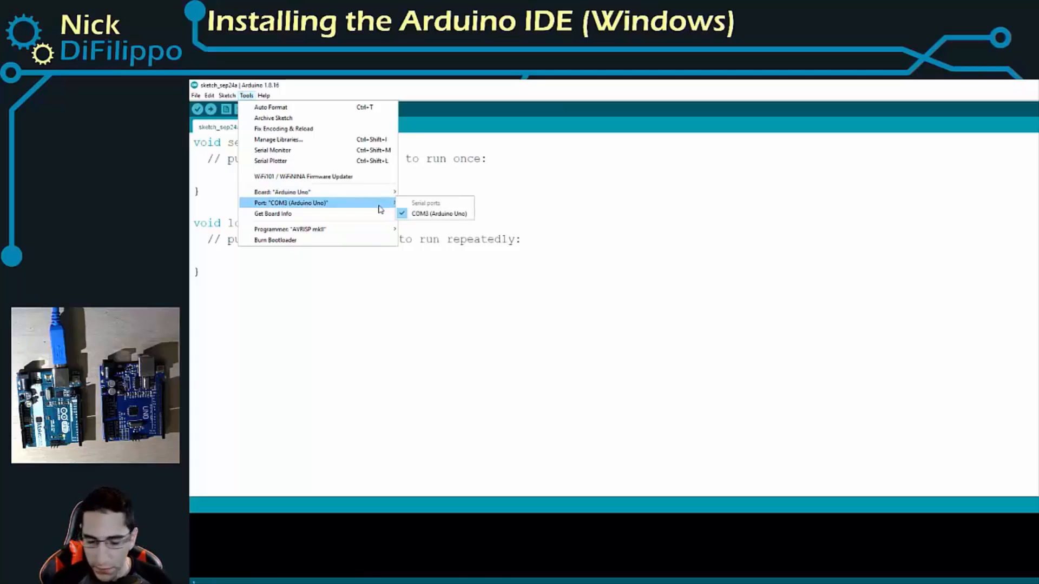
left_click(523, 304)
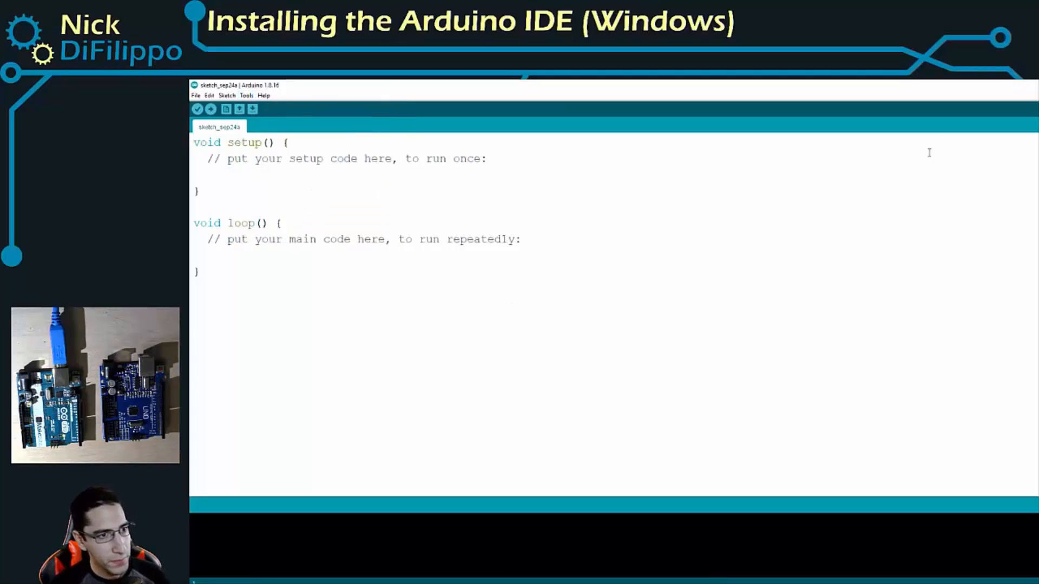
- Arrange the Arduino IDE and Device Manager side by side, with the IDE filling the right half of the screen
key("super+Right")
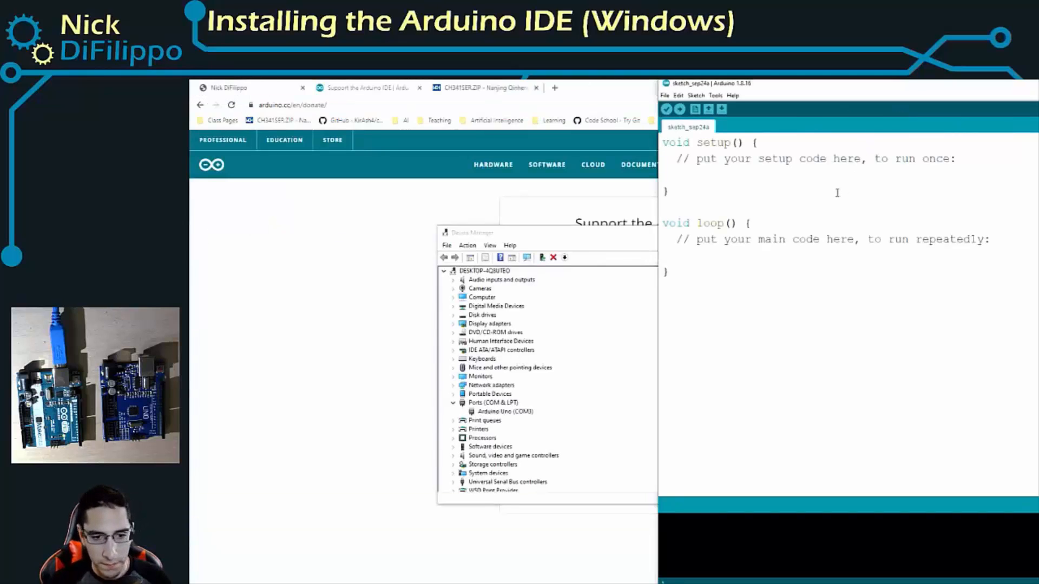
left_click_drag(590, 234, 469, 188)
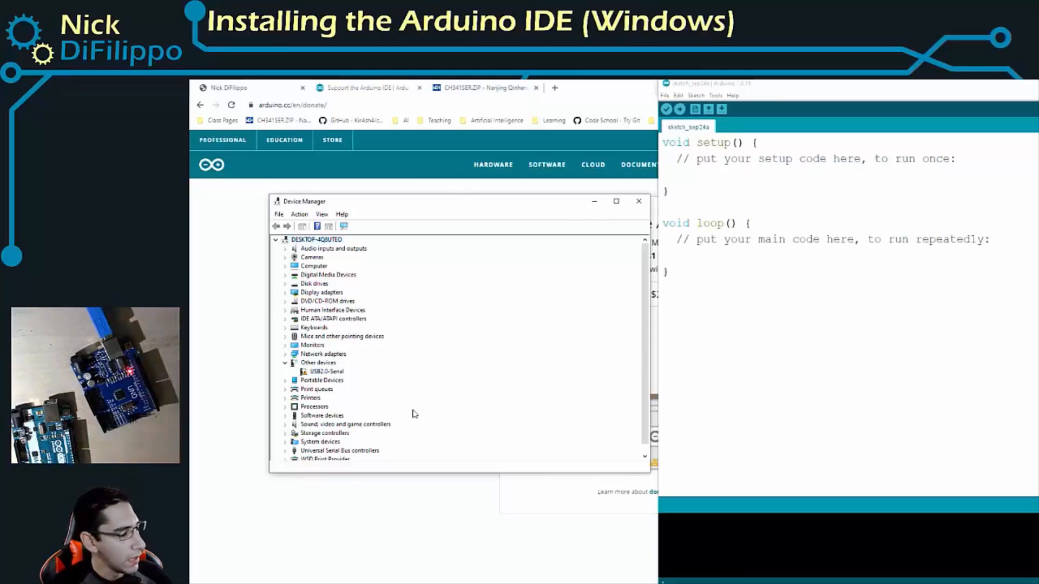
- Try to update the USB2.0-Serial device's driver with an automatic driver search, and minimize Device Manager
left_click(335, 372)
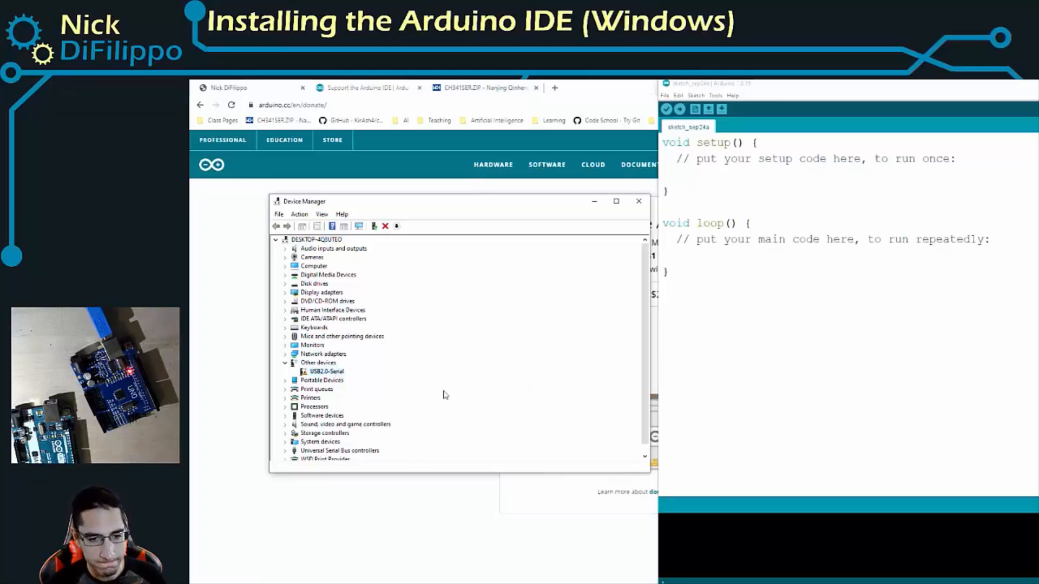
right_click(335, 378)
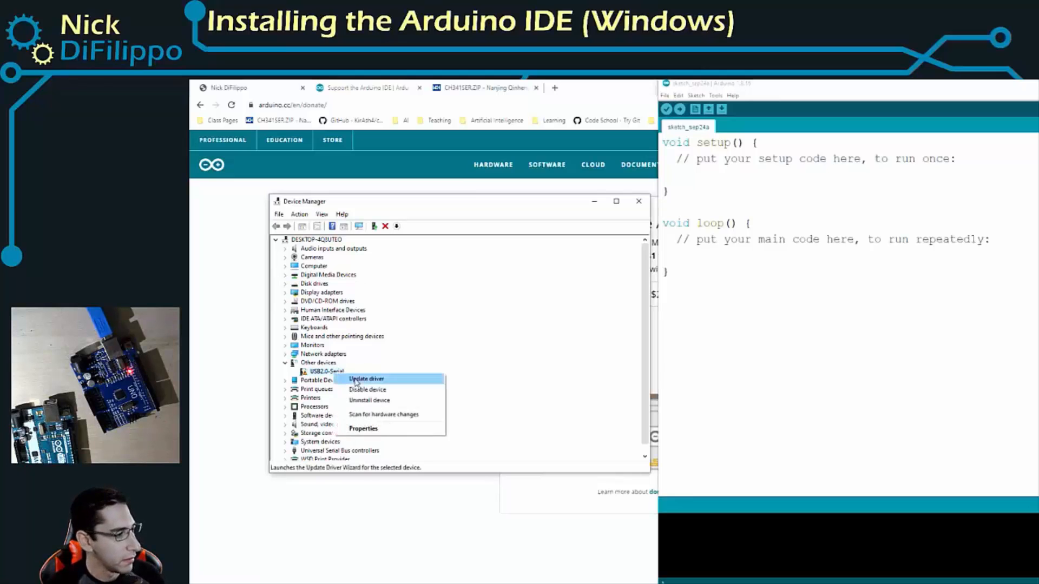
left_click(360, 377)
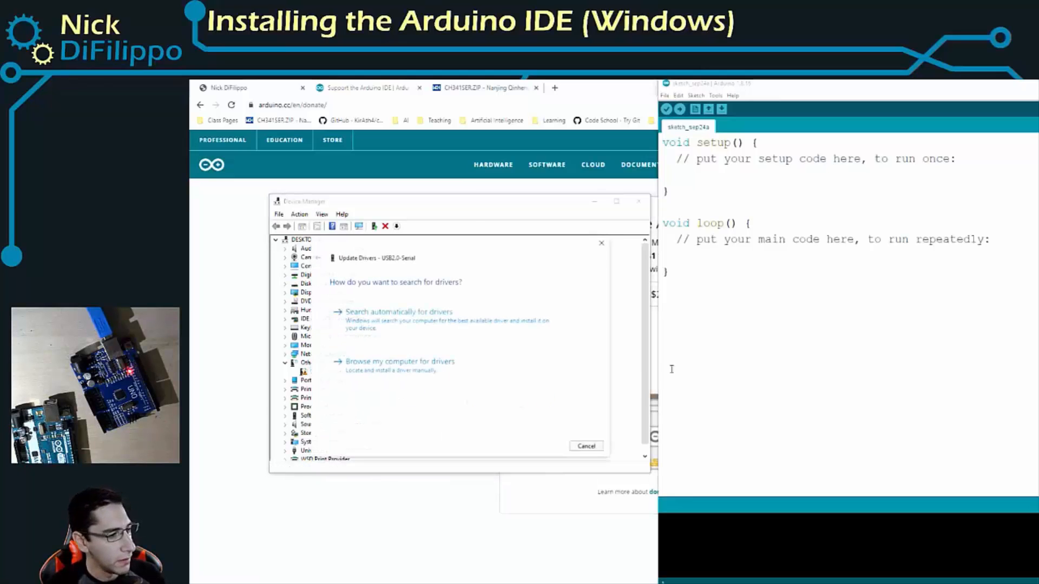
left_click(425, 323)
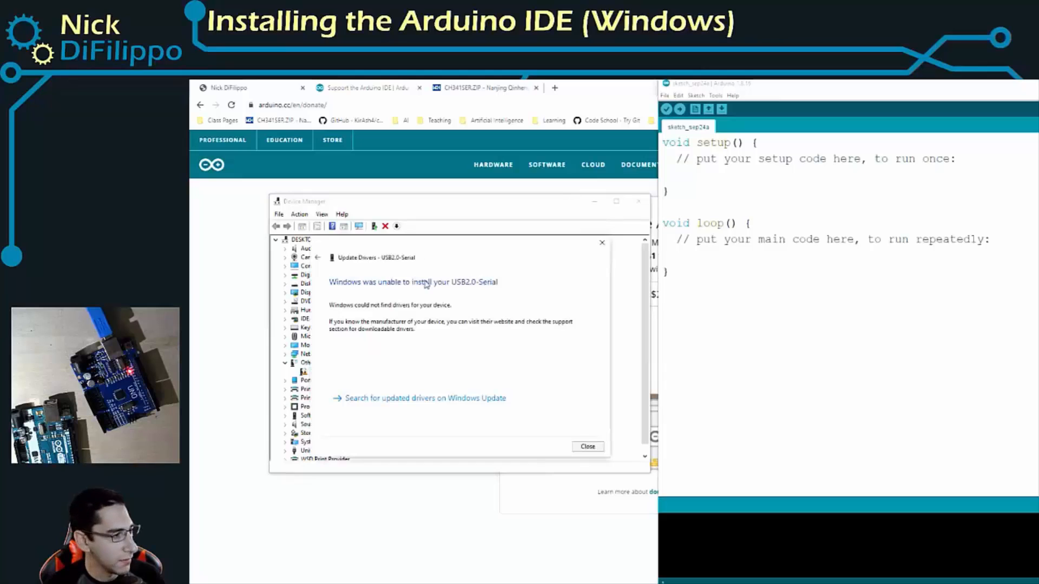
left_click(591, 448)
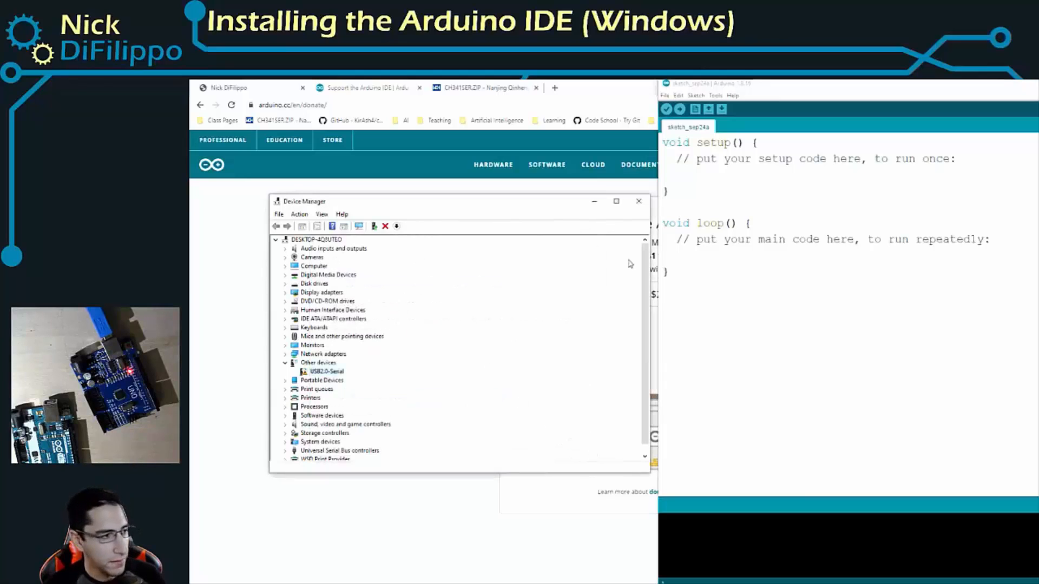
left_click(590, 203)
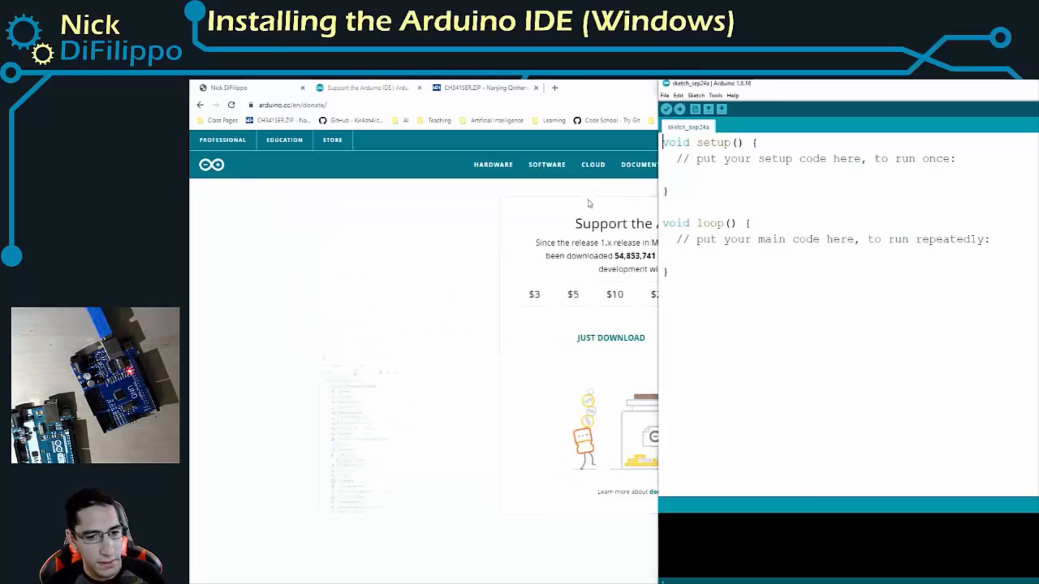
- Switch to the WCH driver page in the browser and download CH341SER.ZIP
left_click(469, 87)
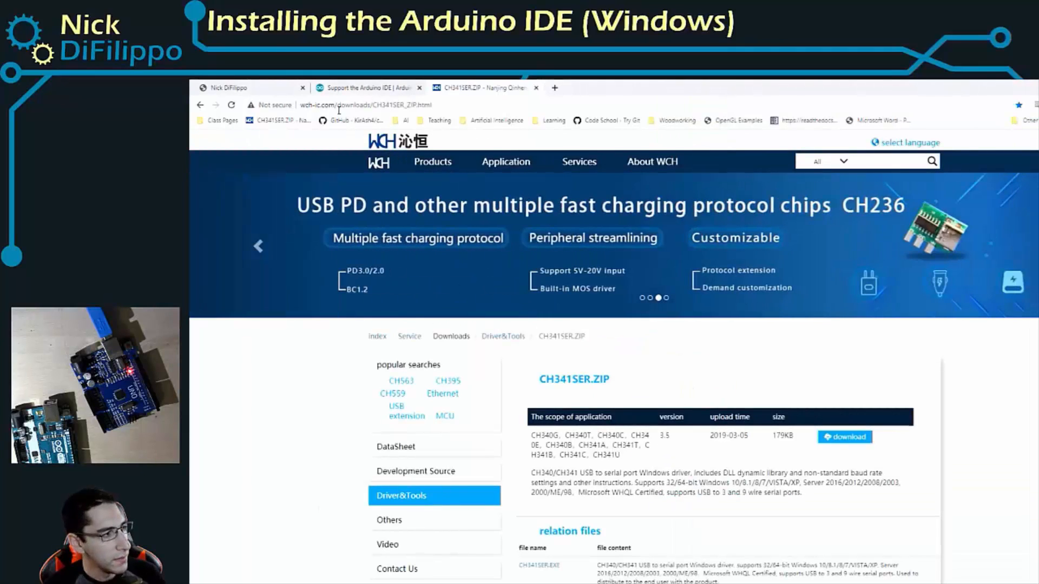
left_click_drag(374, 107, 391, 108)
left_click(410, 106)
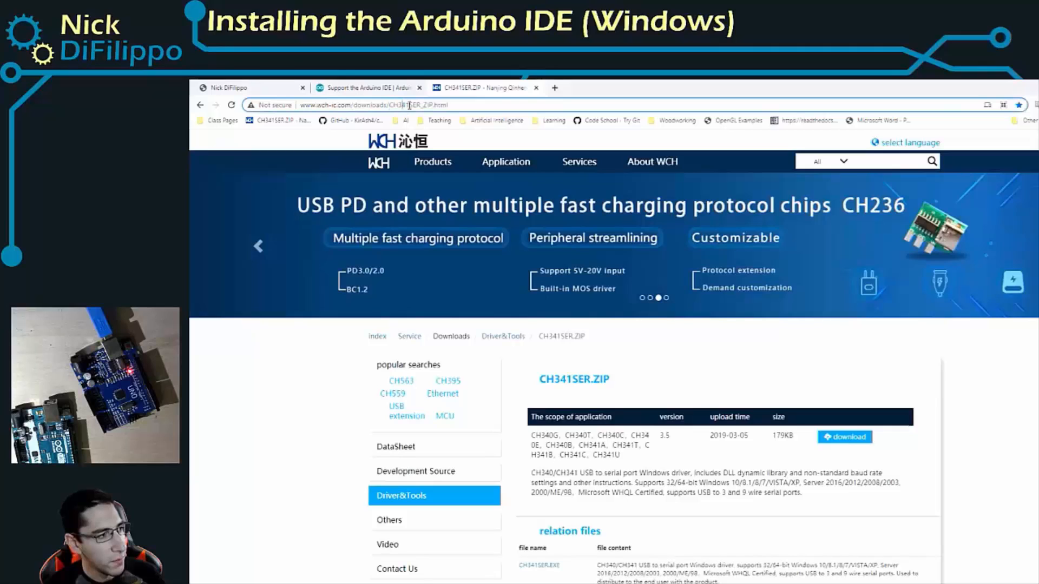
scroll(699, 432, "down", 1)
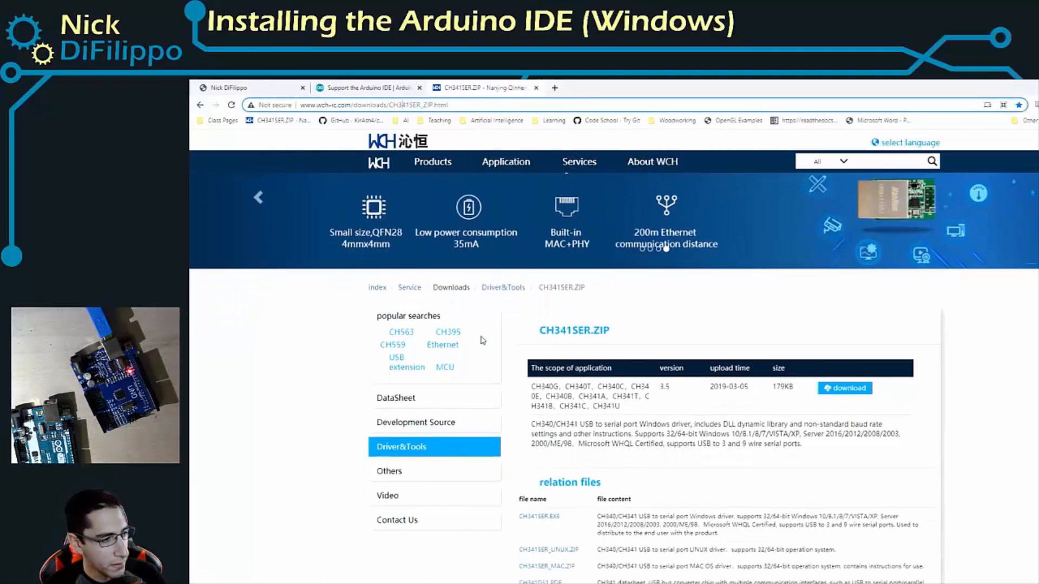
left_click(845, 388)
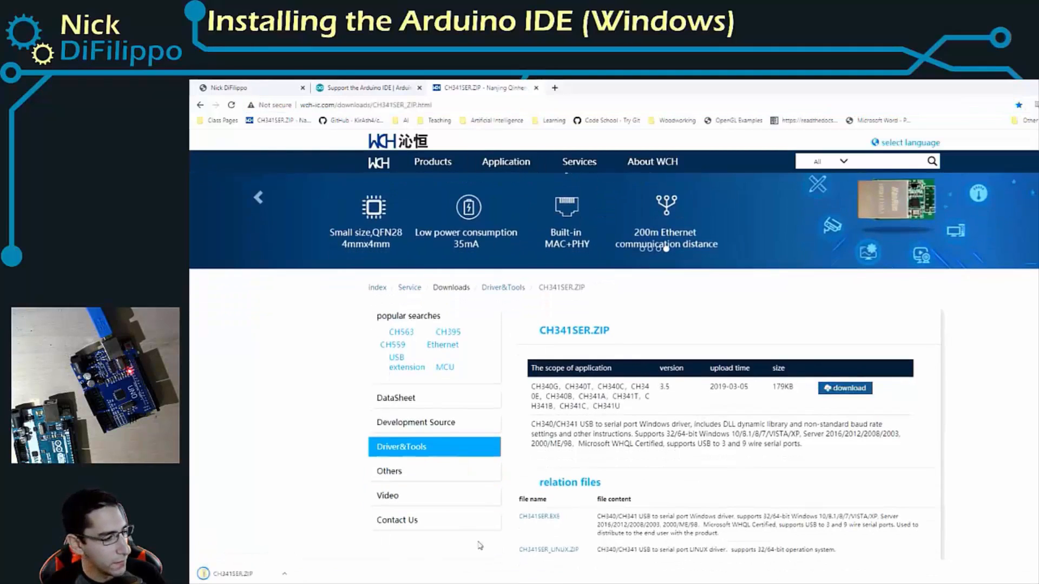
- Open the downloaded CH341SER.ZIP and extract all its files to the CH341SER folder in Downloads
left_click(233, 574)
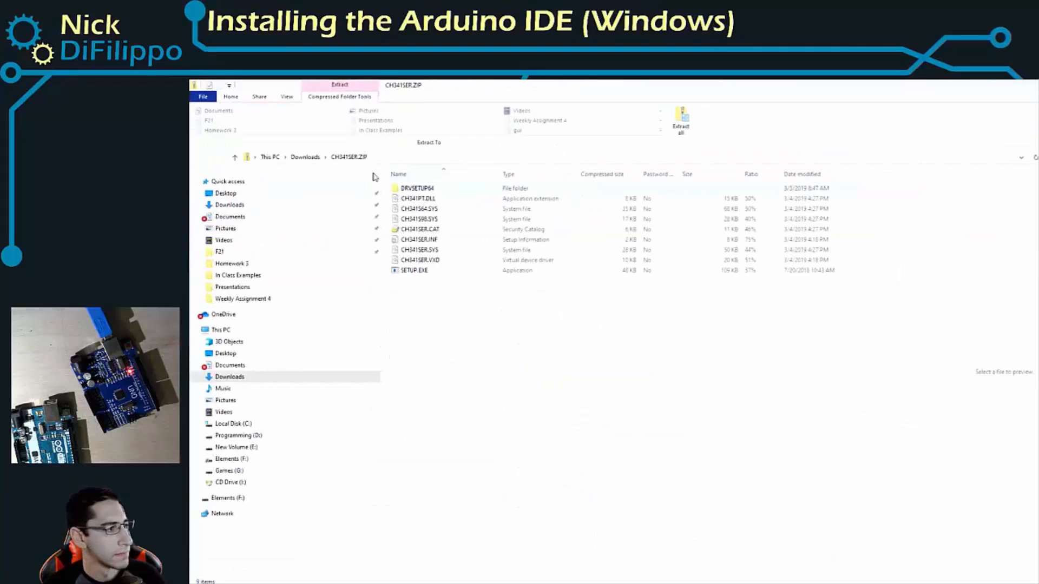
left_click(692, 136)
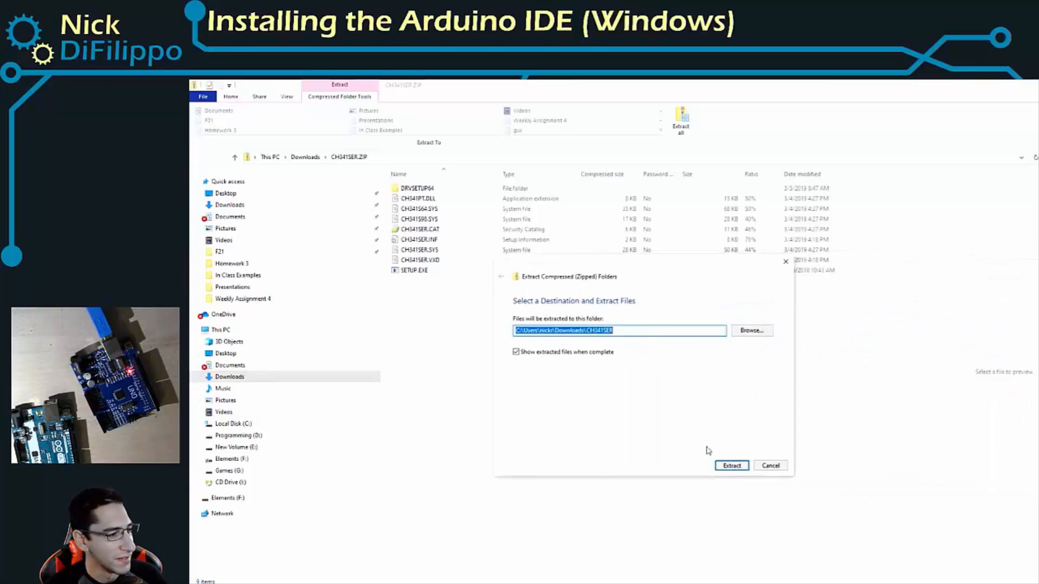
left_click(727, 467)
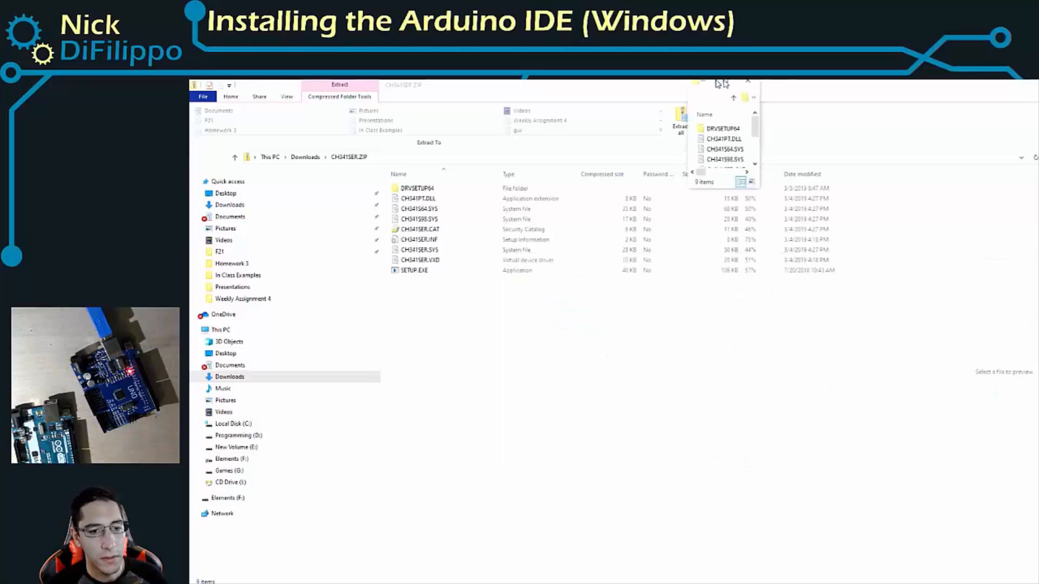
- Run the extracted SETUP.EXE to install the CH341SER.INF driver, close the installer, and check the ports in Device Manager
double_click(420, 270)
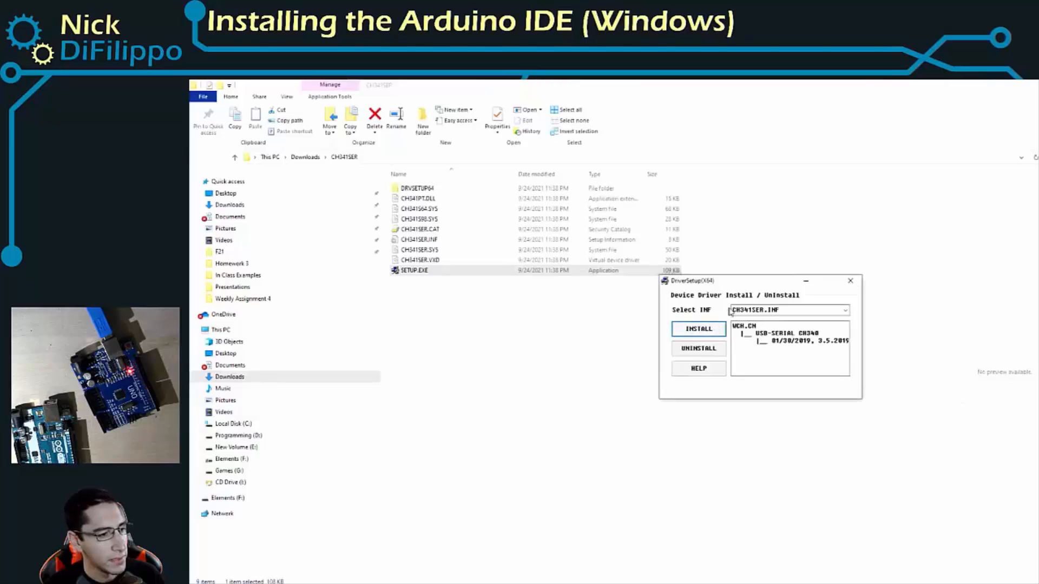
left_click(701, 326)
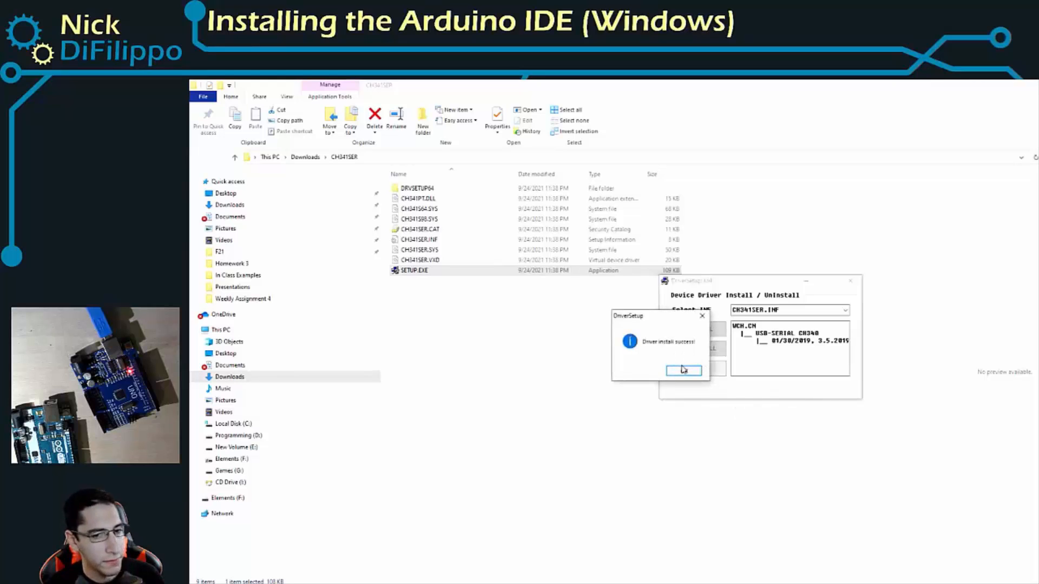
left_click(683, 370)
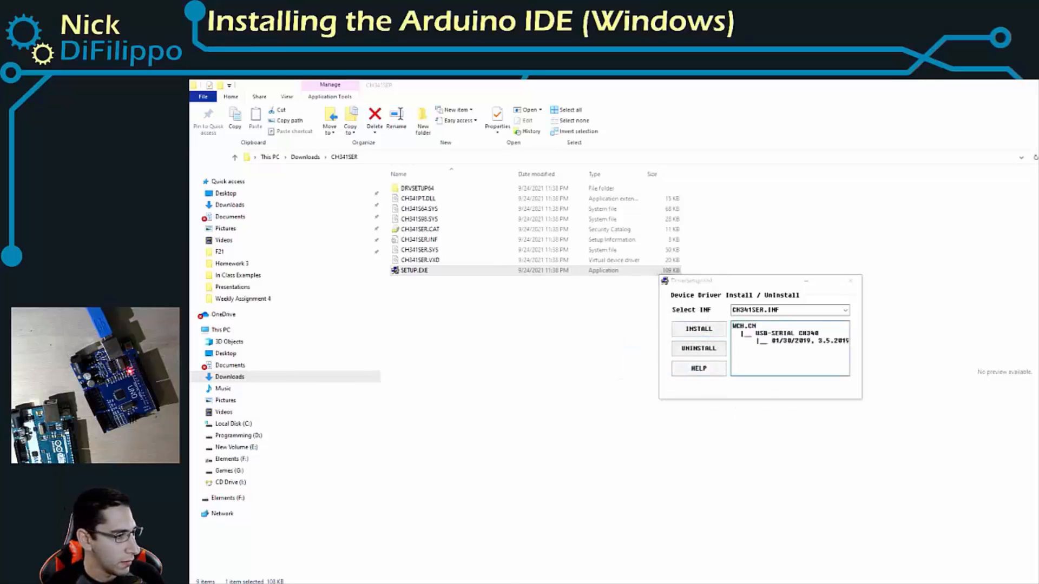
left_click(850, 280)
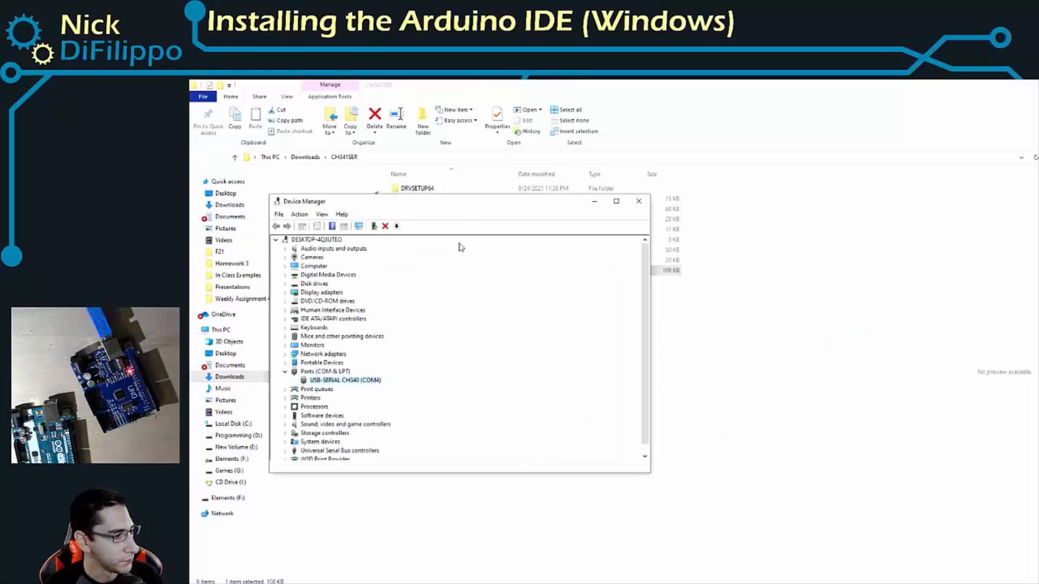
left_click_drag(465, 202, 676, 229)
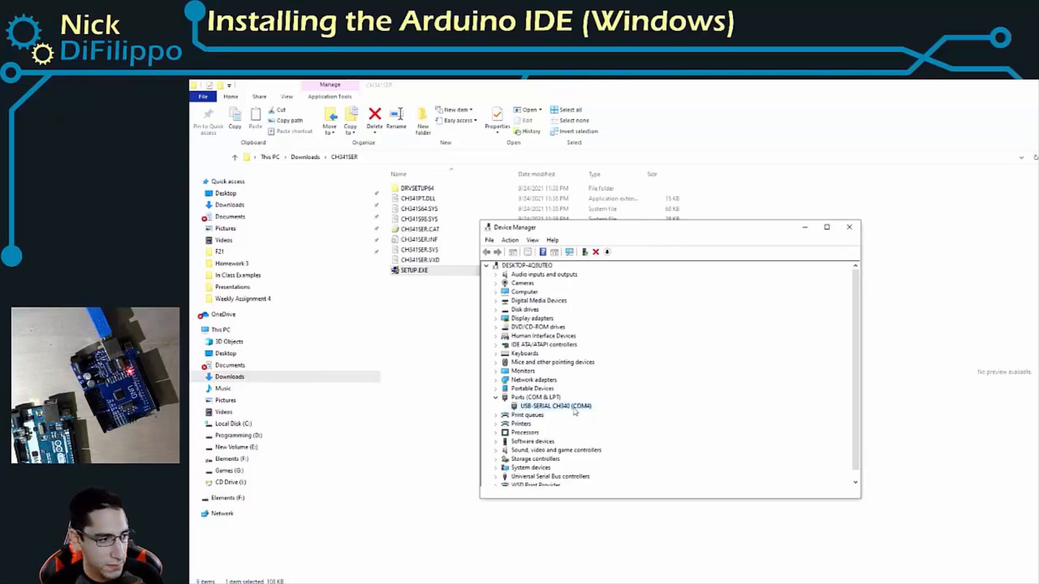
- Bring the sketch_sep24a window of the Arduino IDE forward, restore it to a smaller size, and set its serial port to COM4
left_click(417, 583)
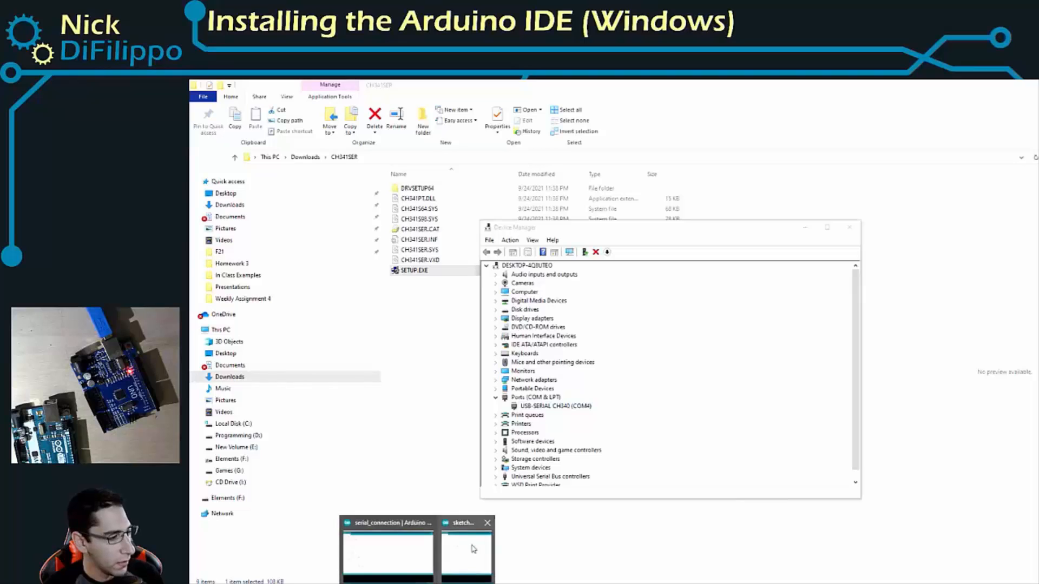
left_click(424, 533)
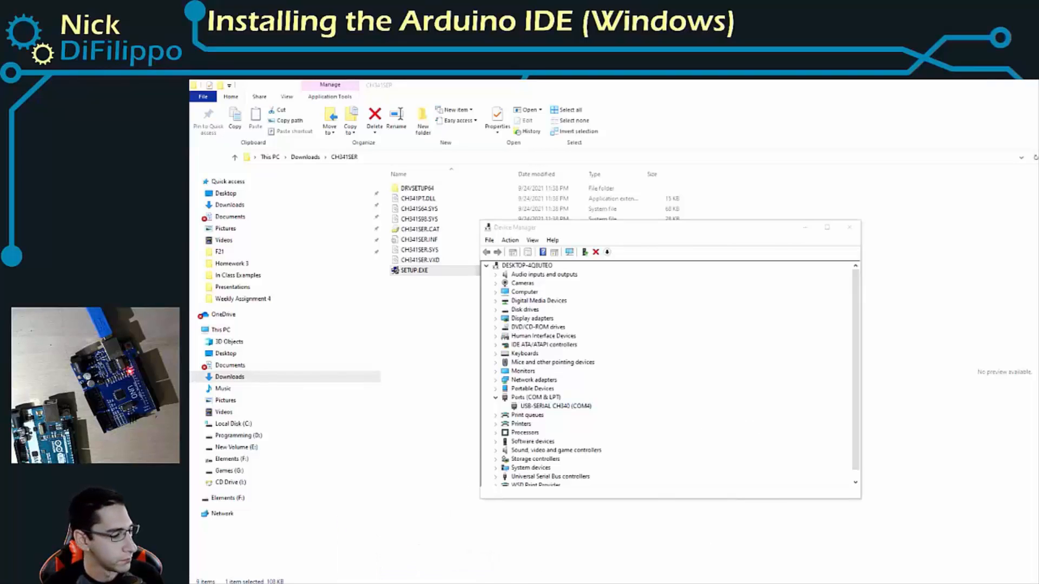
left_click(416, 583)
left_click(479, 553)
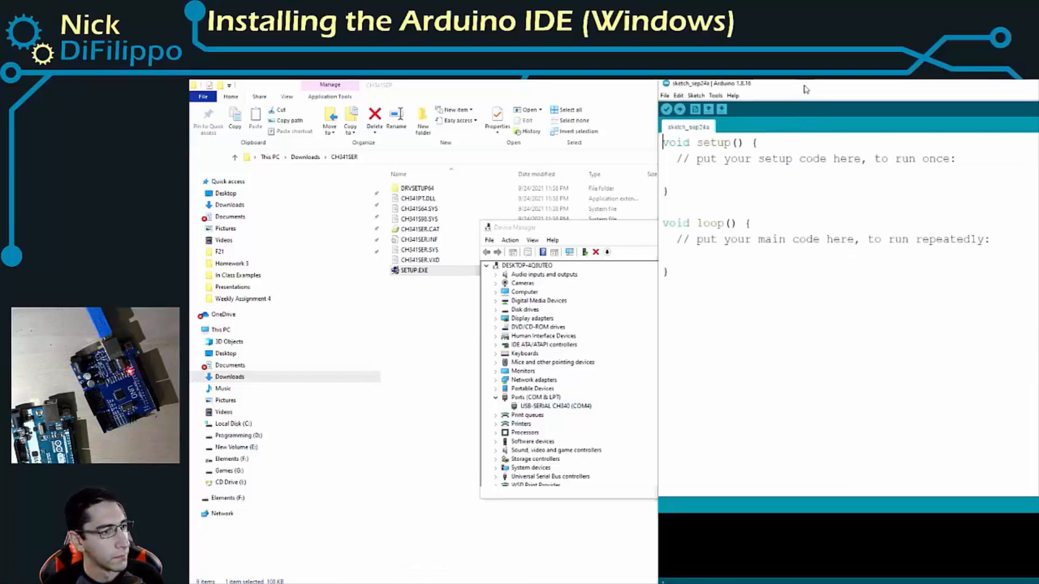
left_click_drag(806, 89, 597, 164)
left_click(533, 171)
mouse_move(569, 283)
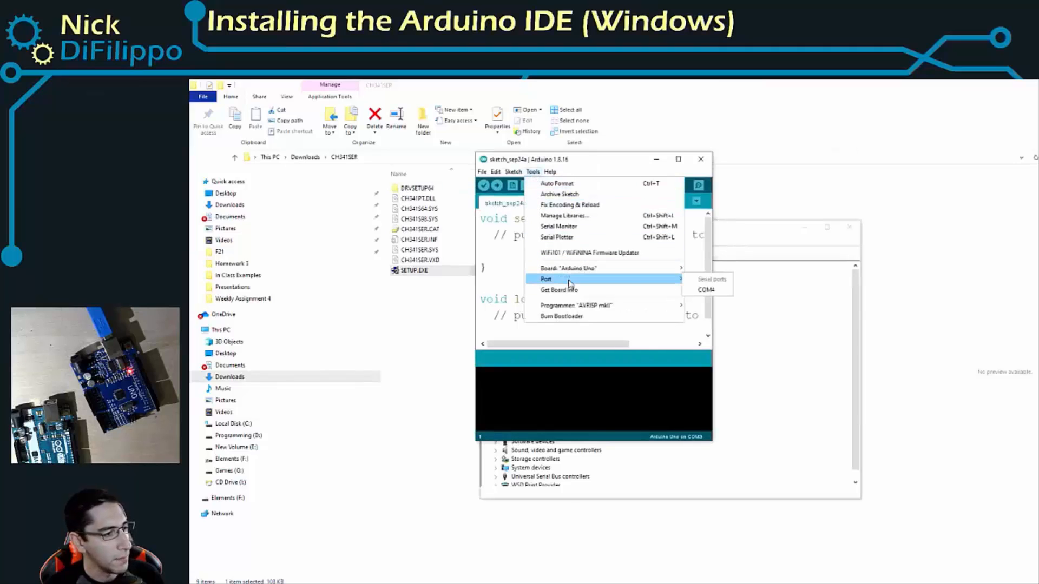
left_click(724, 293)
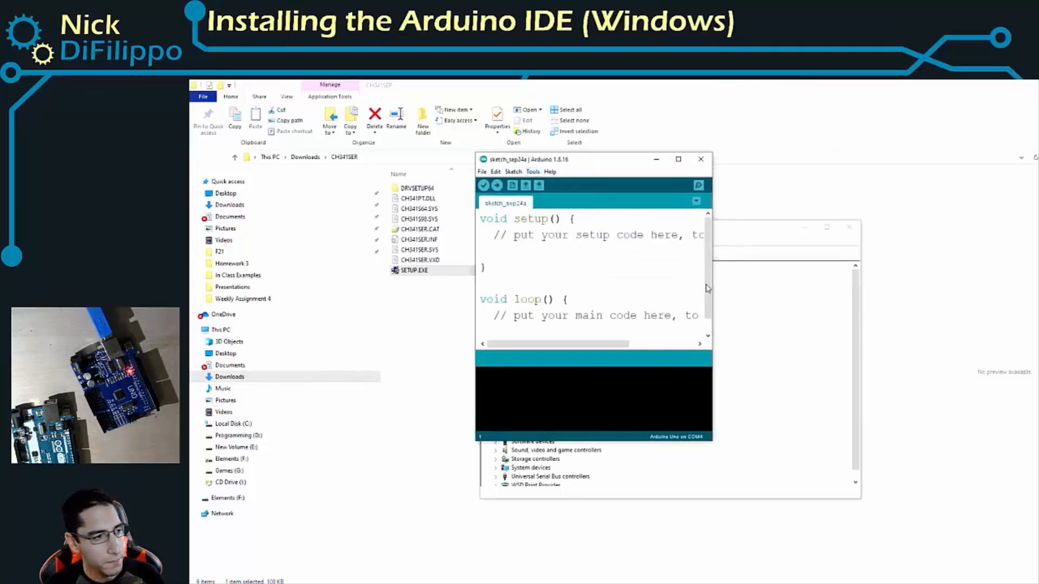
- Maximize the sketch window, open the built-in Blink example from 01.Basics, and move the new window into view
left_click(678, 159)
left_click(195, 95)
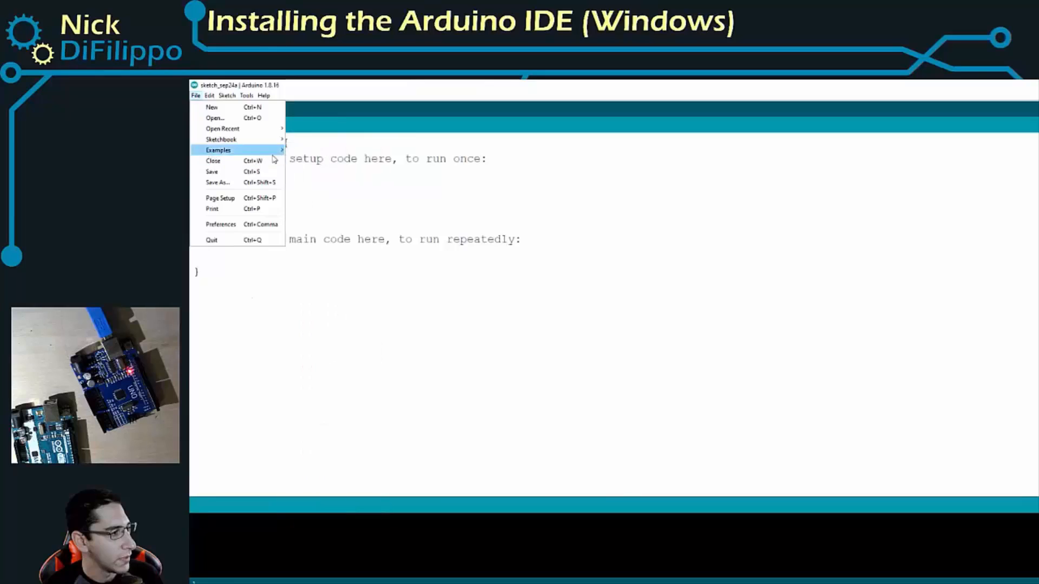
mouse_move(273, 151)
mouse_move(314, 169)
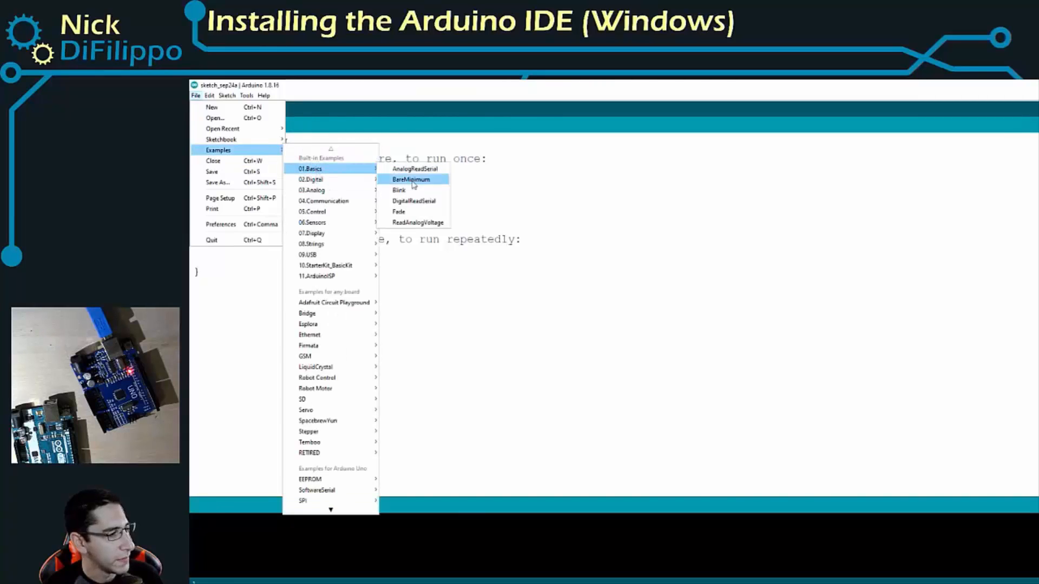
left_click(412, 181)
mouse_move(1038, 196)
left_mouse_down()
mouse_move(675, 149)
mouse_move(637, 155)
mouse_move(477, 140)
left_mouse_up()
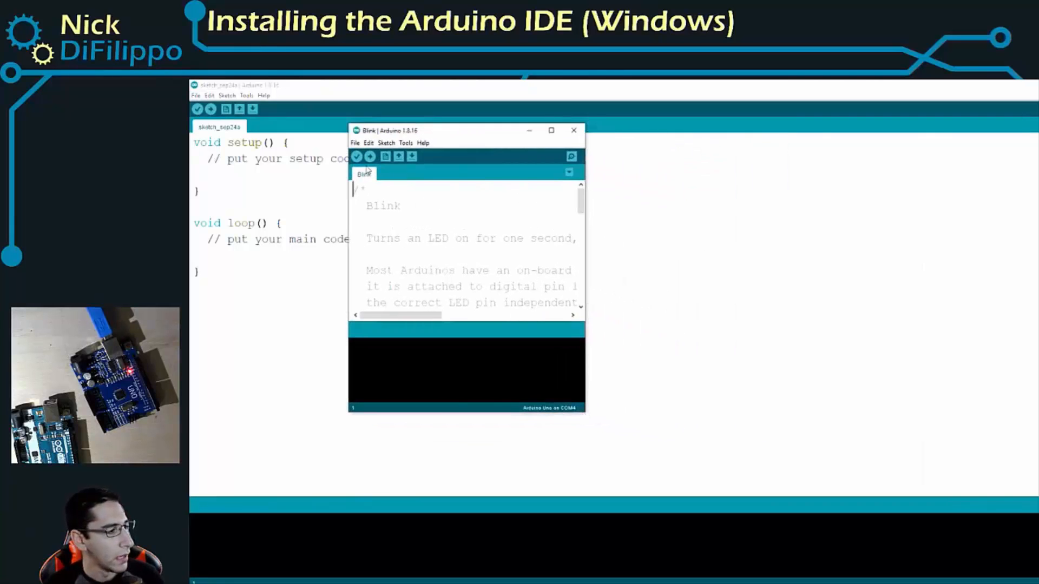
- Check the board and port selected for the Blink sketch and upload it to the Arduino Uno on COM4
left_click(406, 143)
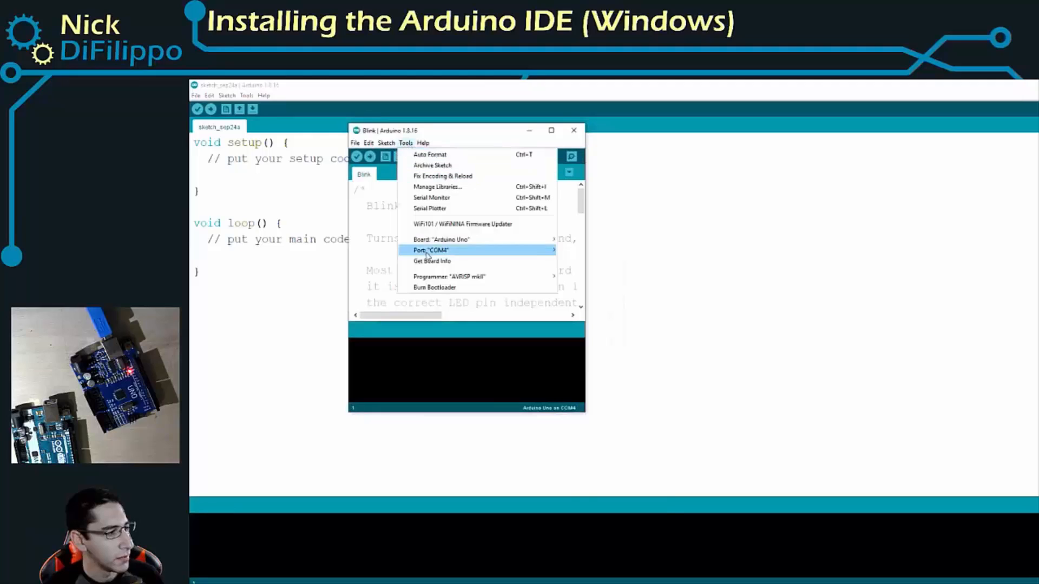
mouse_move(436, 242)
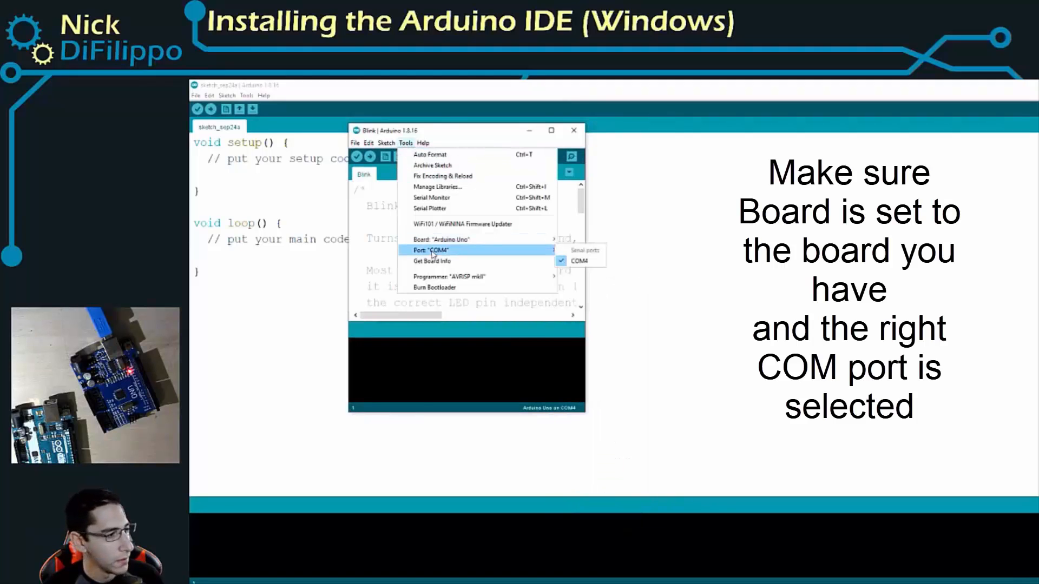
left_click(372, 157)
left_click(371, 157)
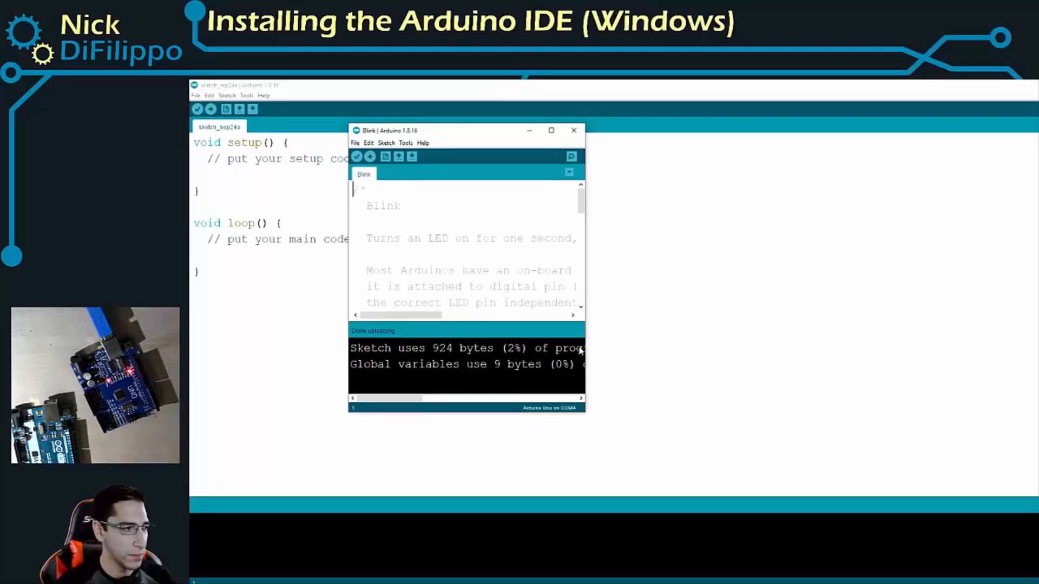
- Maximize the Blink sketch window and examine its setup and loop code
left_click(552, 131)
scroll(371, 308, "down", 6)
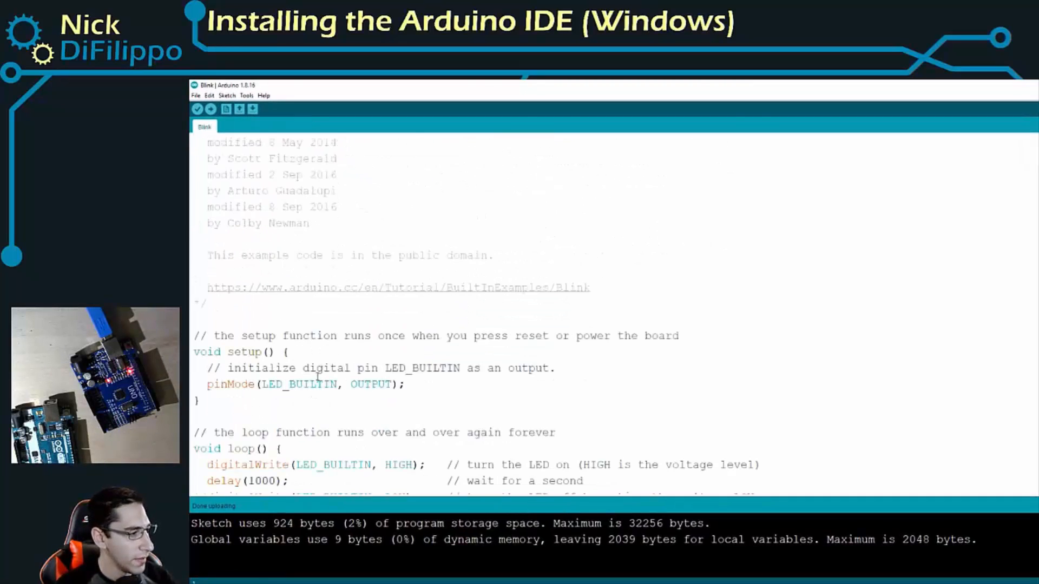